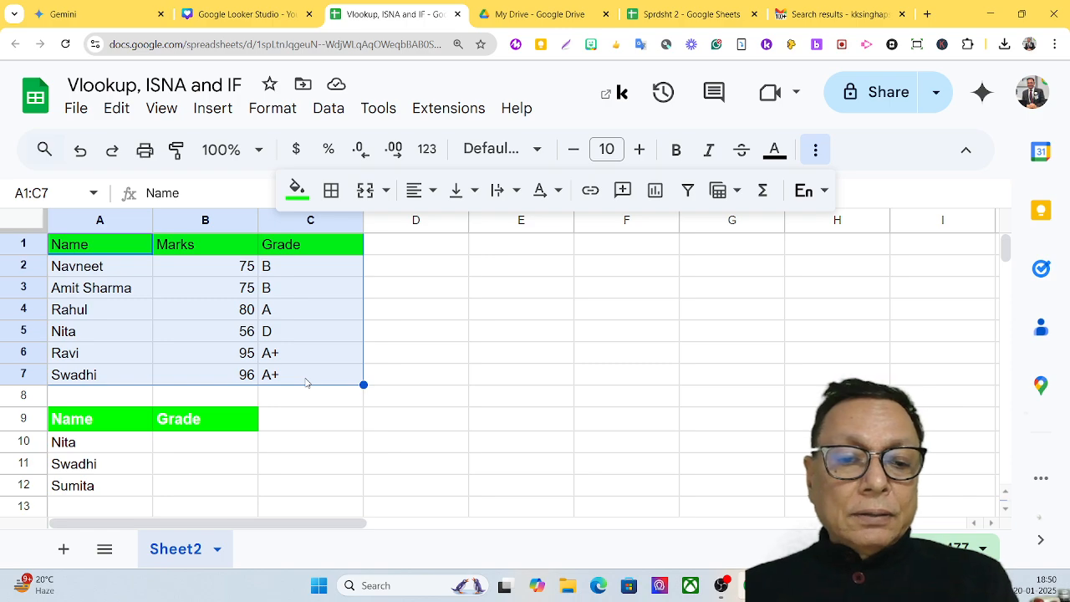
left_click_drag(75, 426, 192, 488)
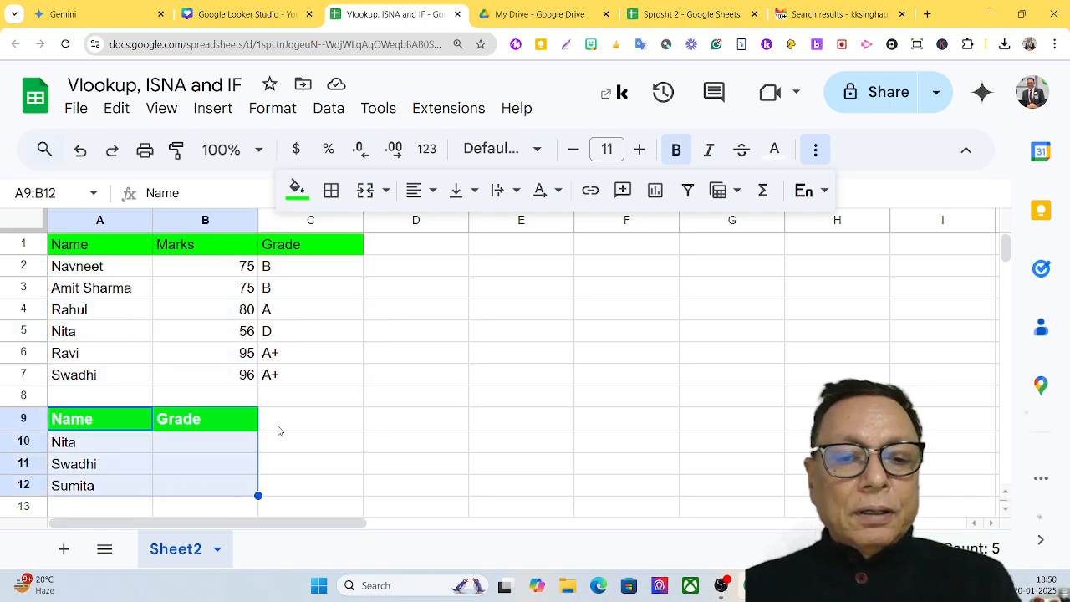
left_click(222, 394)
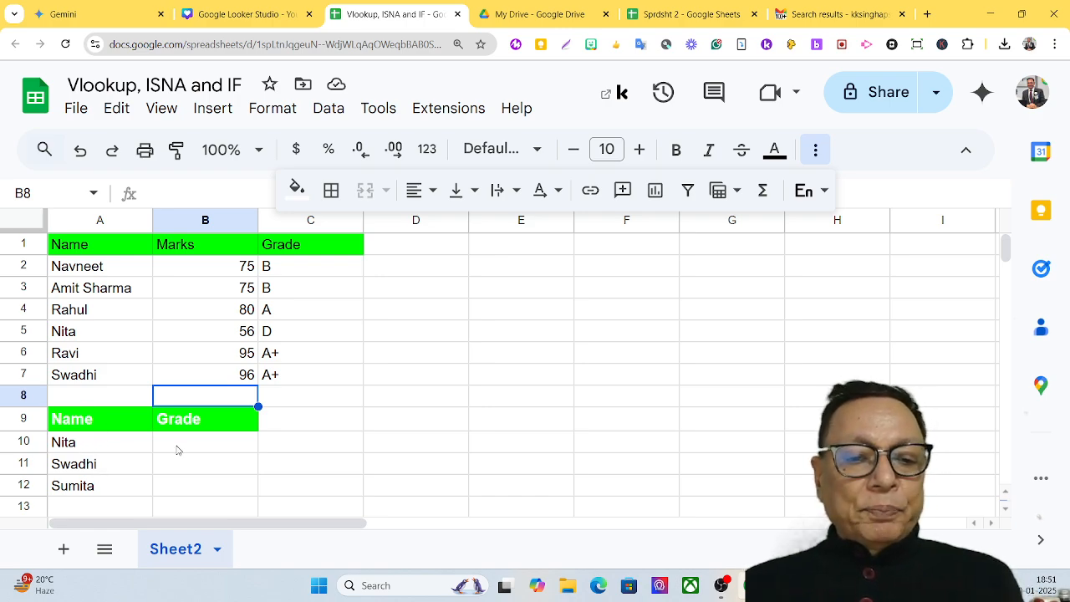
Begin a VLOOKUP formula in cell B10 with A10 as the search key, rejecting the suggested AVERAGE formula
left_click(214, 443)
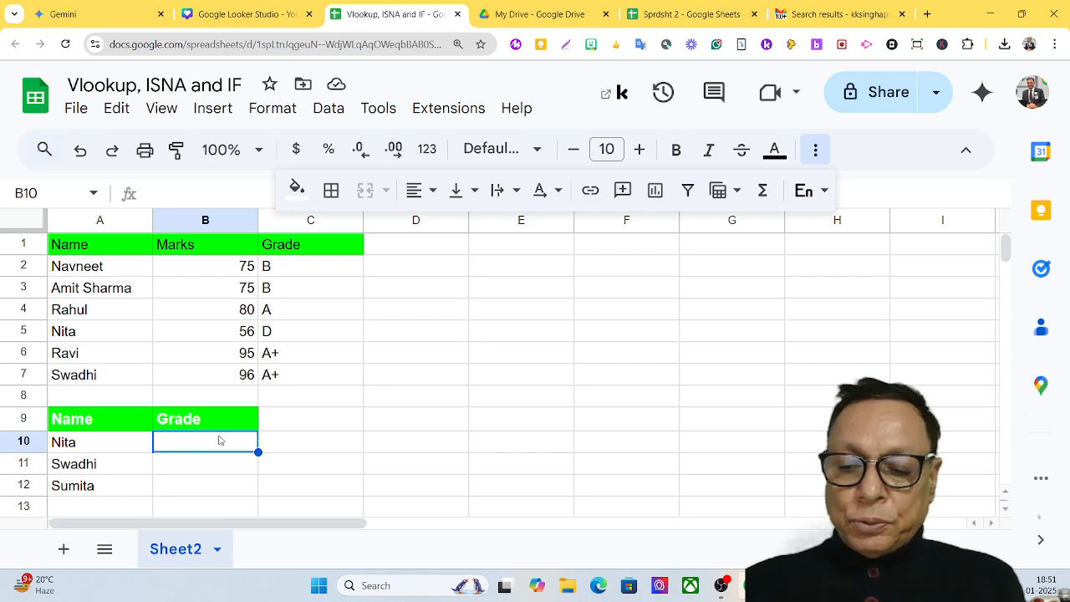
type("=")
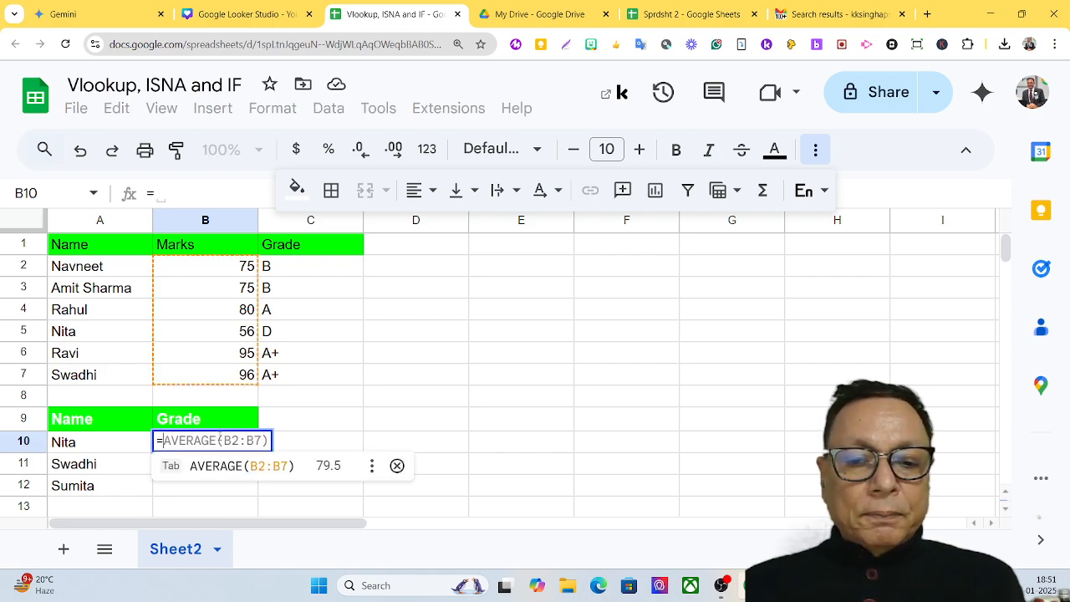
left_click(397, 466)
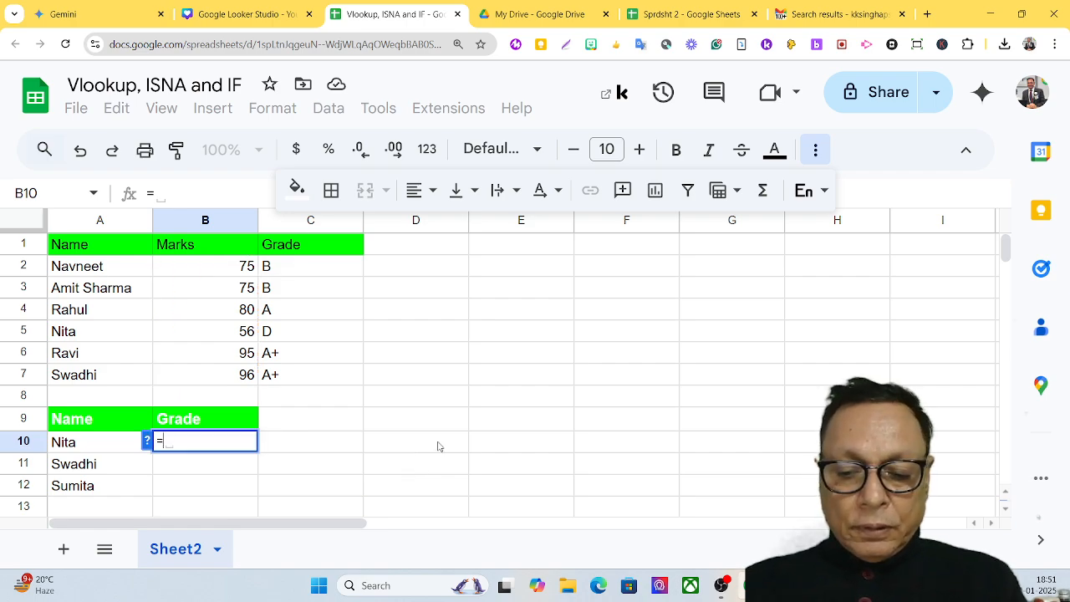
type("vlookup")
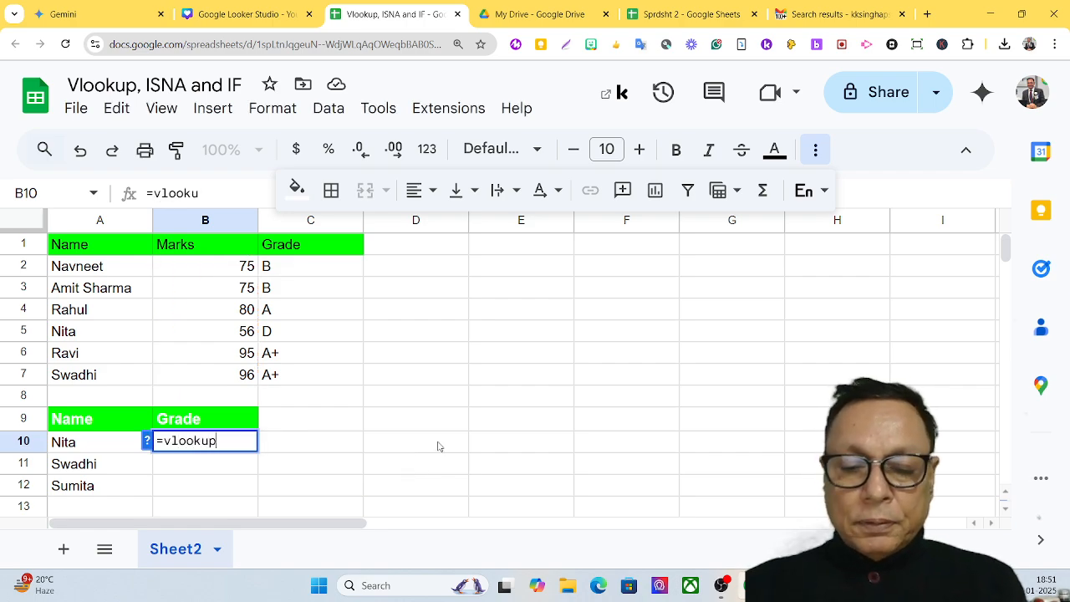
type("(")
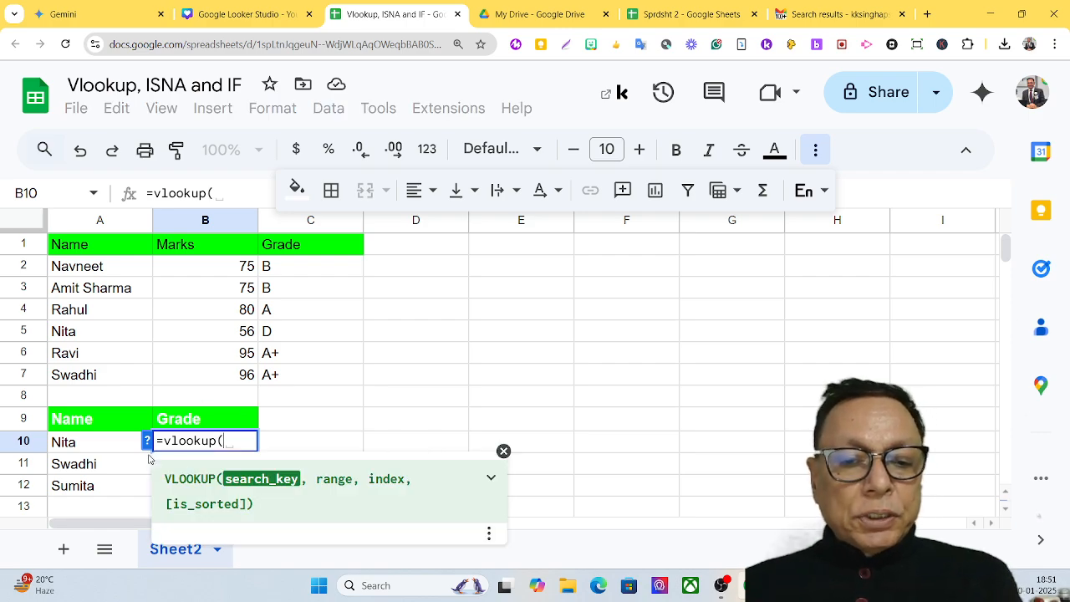
left_click(68, 450)
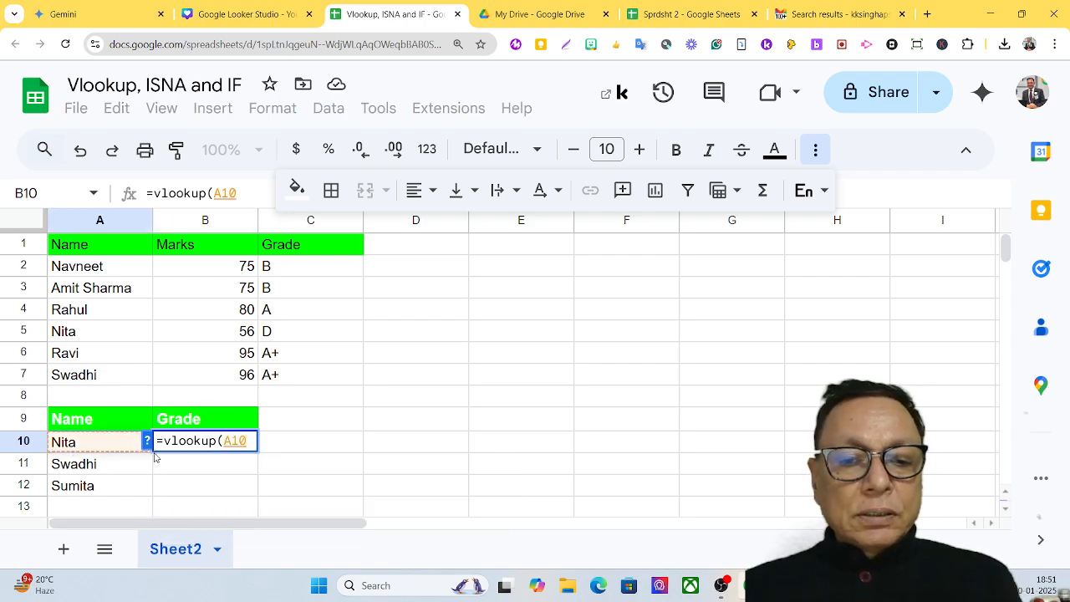
type(",")
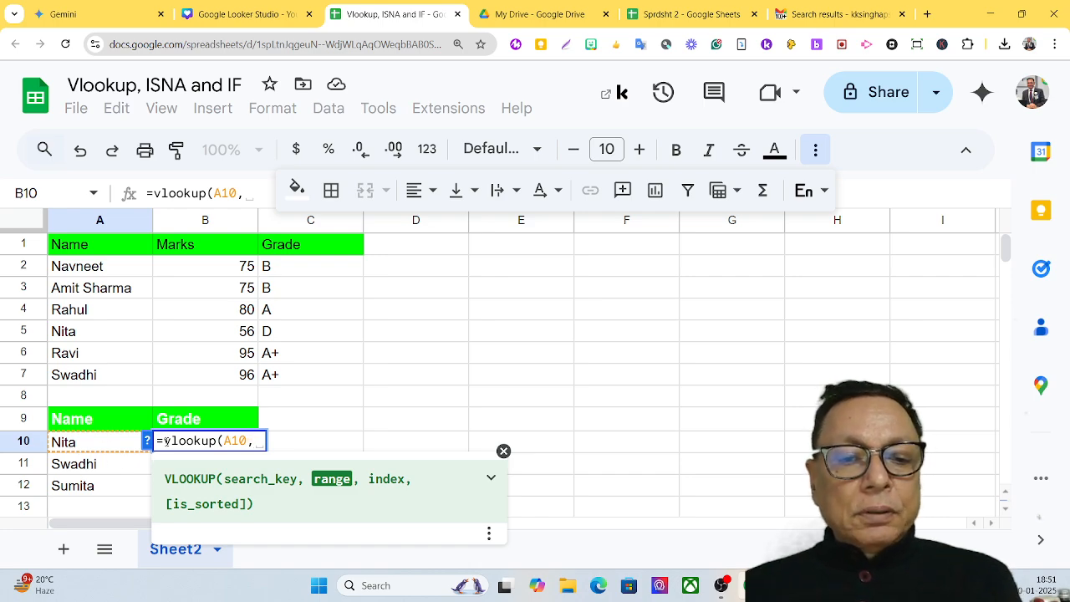
Set the formula's lookup range to the marks table without its header, as the absolute reference $A$2:$C$7
left_click_drag(78, 269, 272, 376)
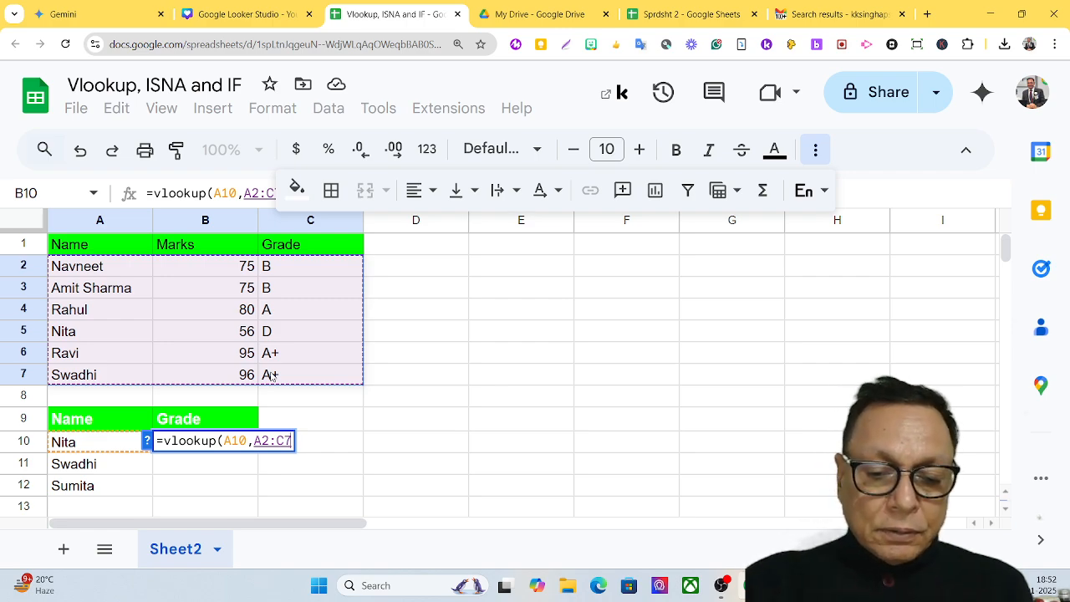
key("F4")
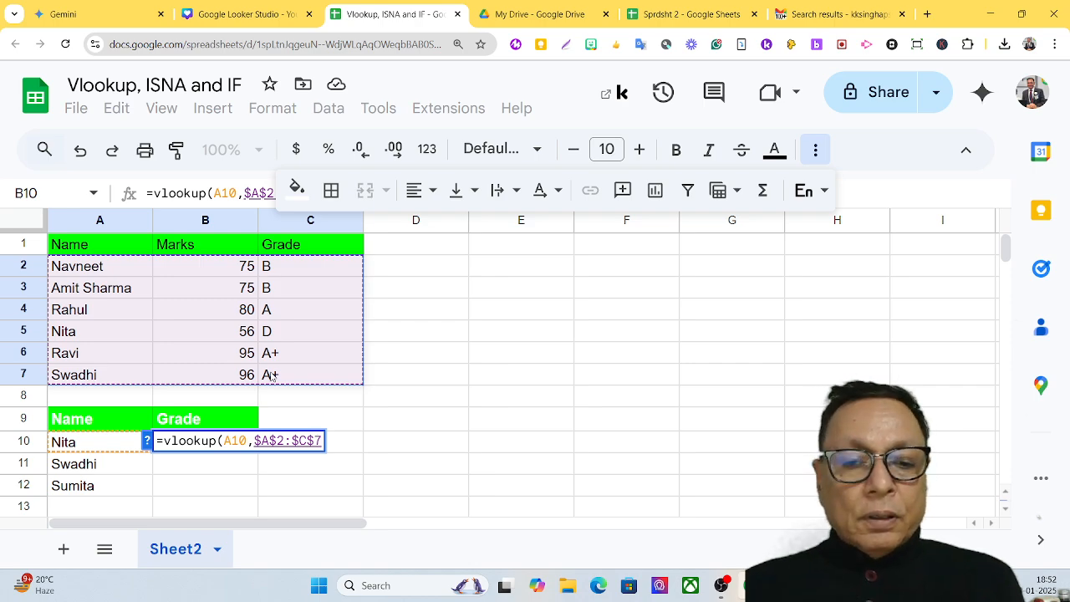
type(",")
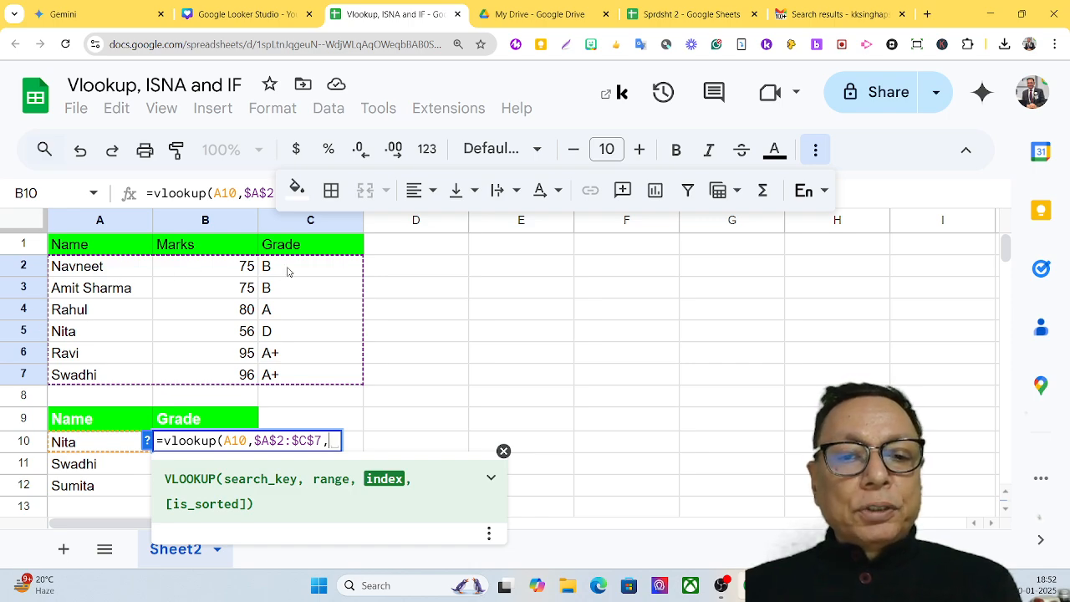
Complete the B10 lookup with column index 3 and False for an exact match, and reject the suggested autofill
type("3")
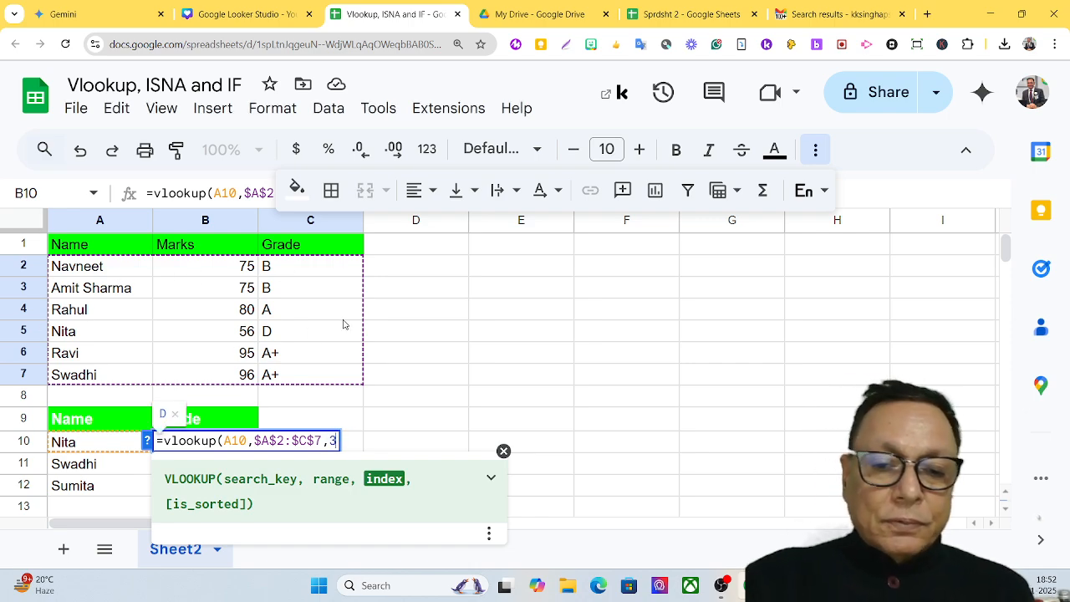
type(",")
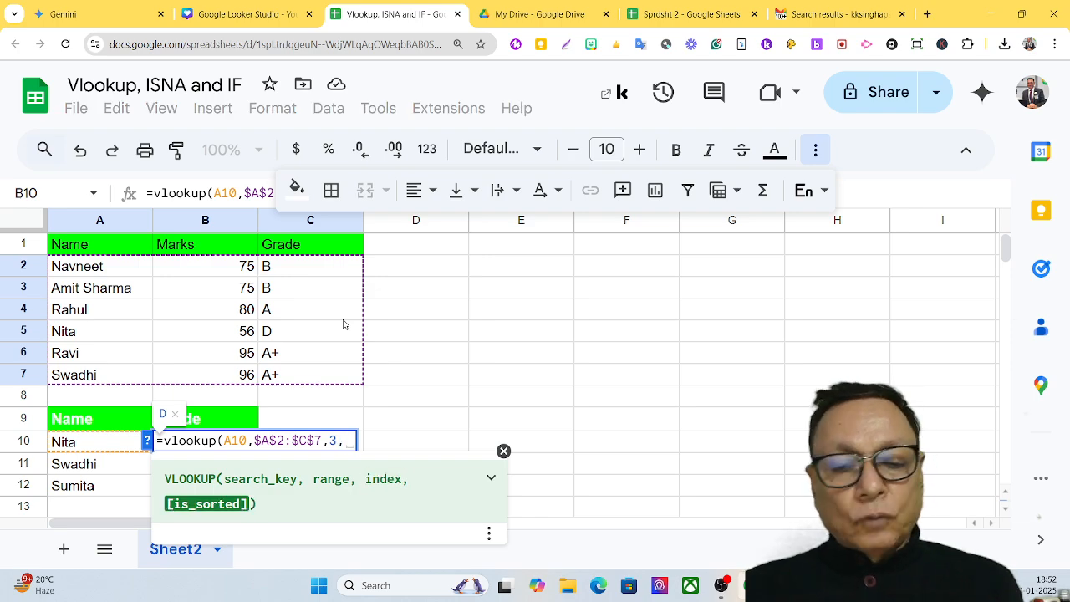
type("Fa")
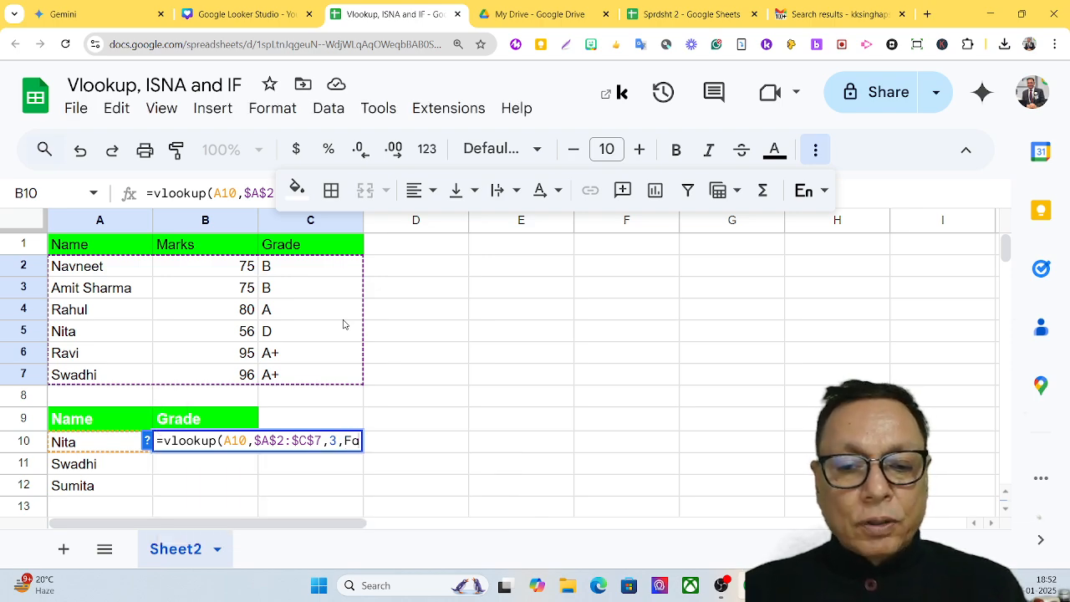
type("lse")
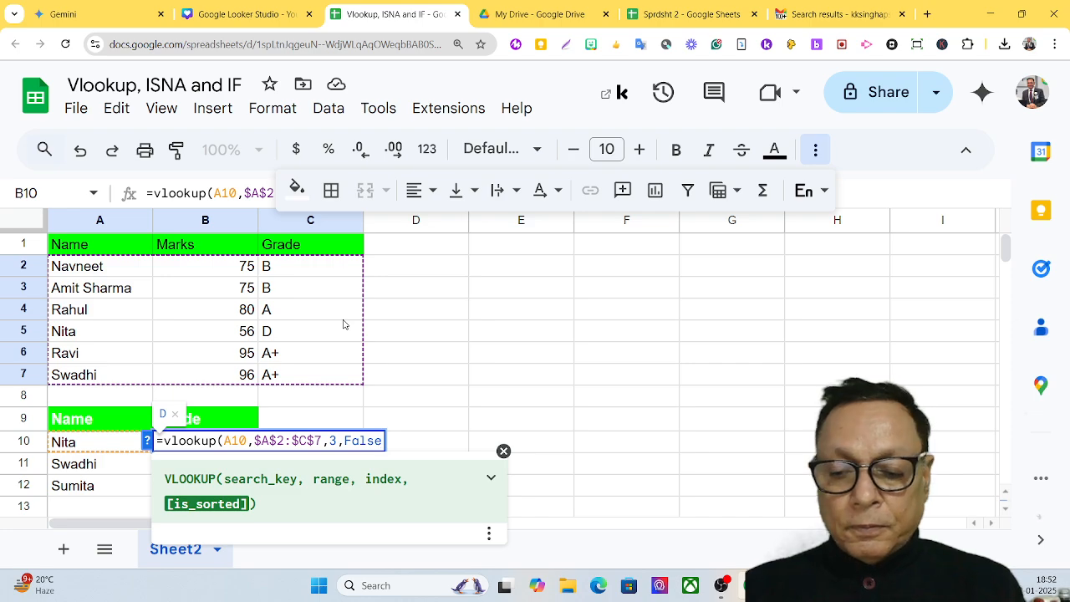
type(")")
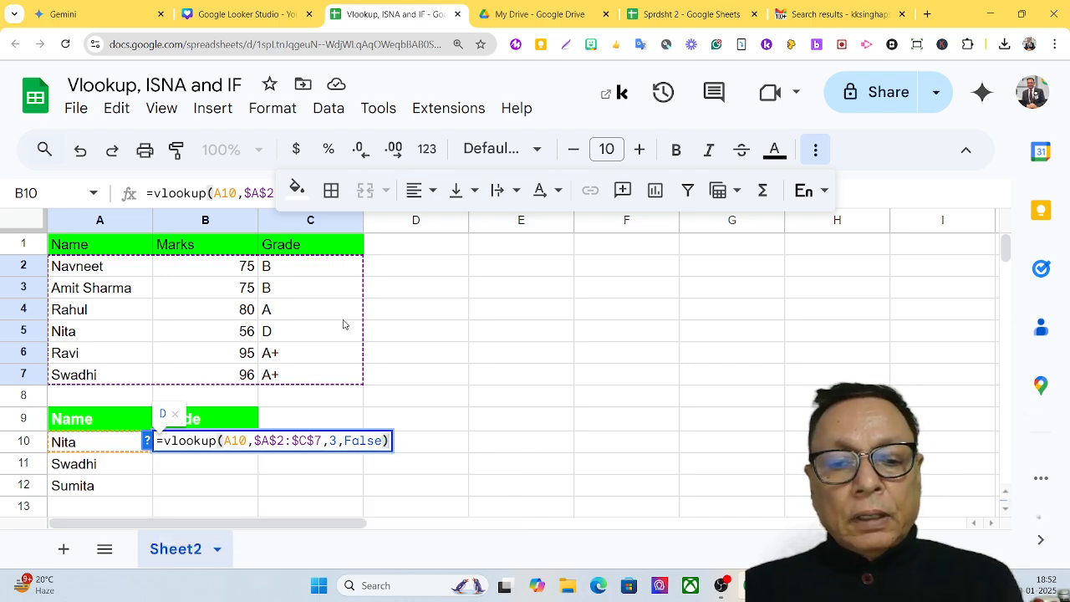
key("Return")
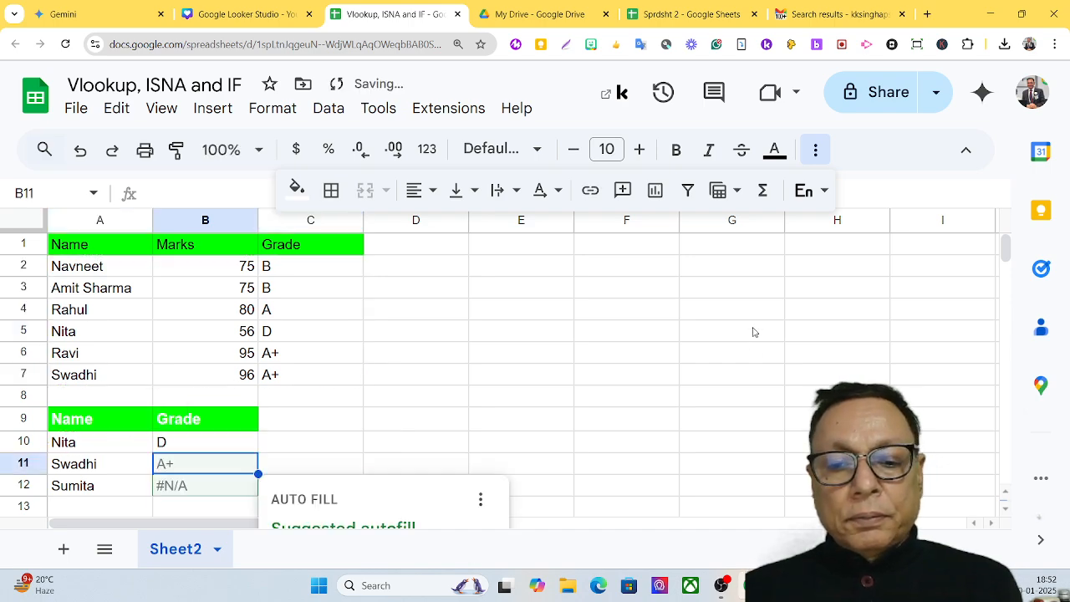
scroll(731, 375, "down", 2)
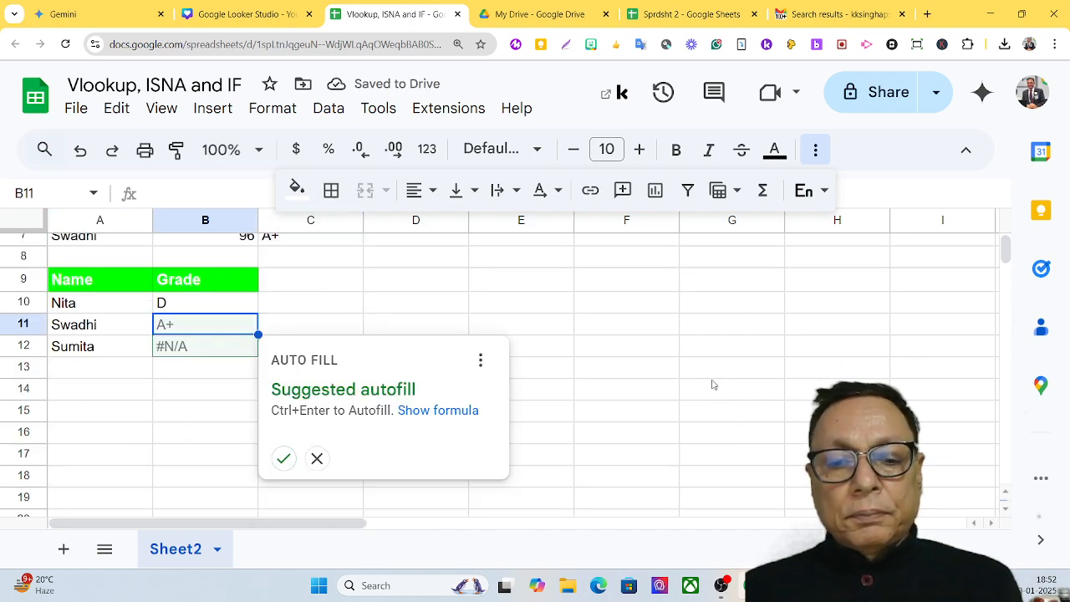
left_click(318, 458)
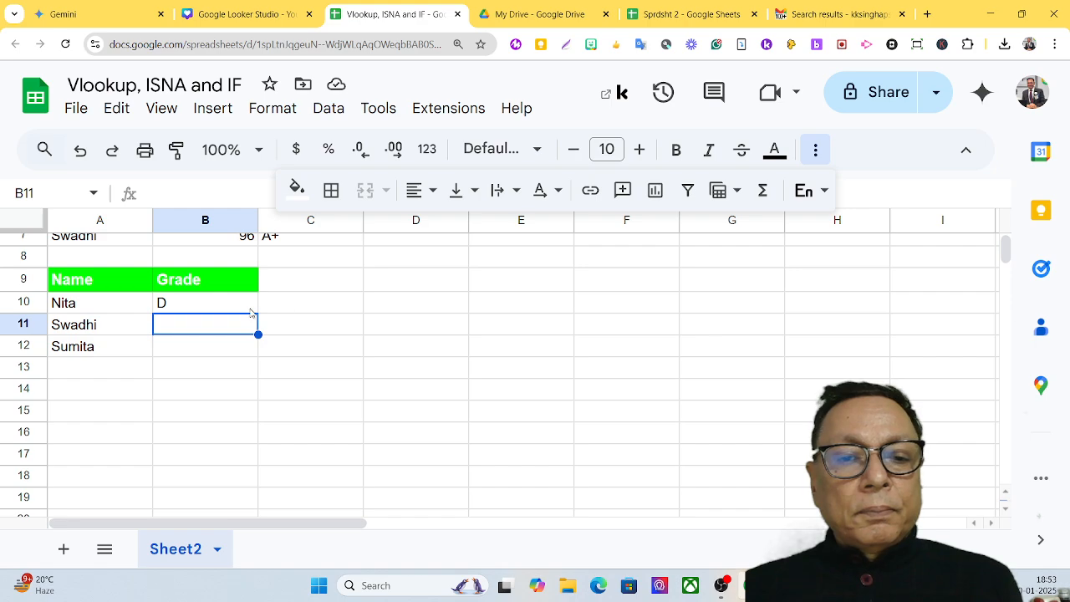
Fill the B10 lookup formula down through B12 and dismiss the suggested formula
scroll(302, 309, "up", 1)
scroll(281, 366, "up", 1)
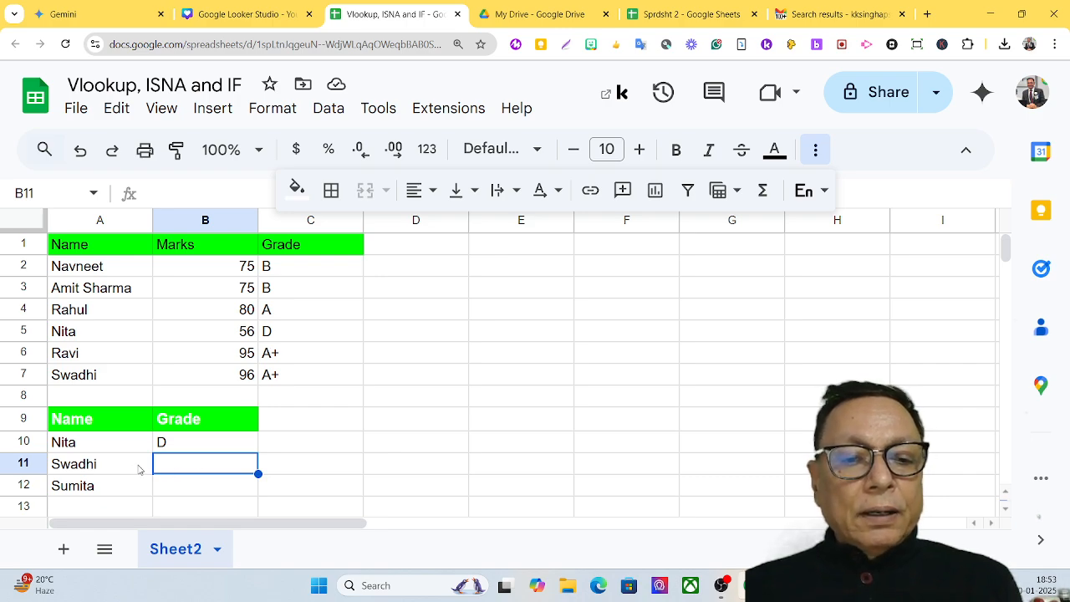
left_click(183, 440)
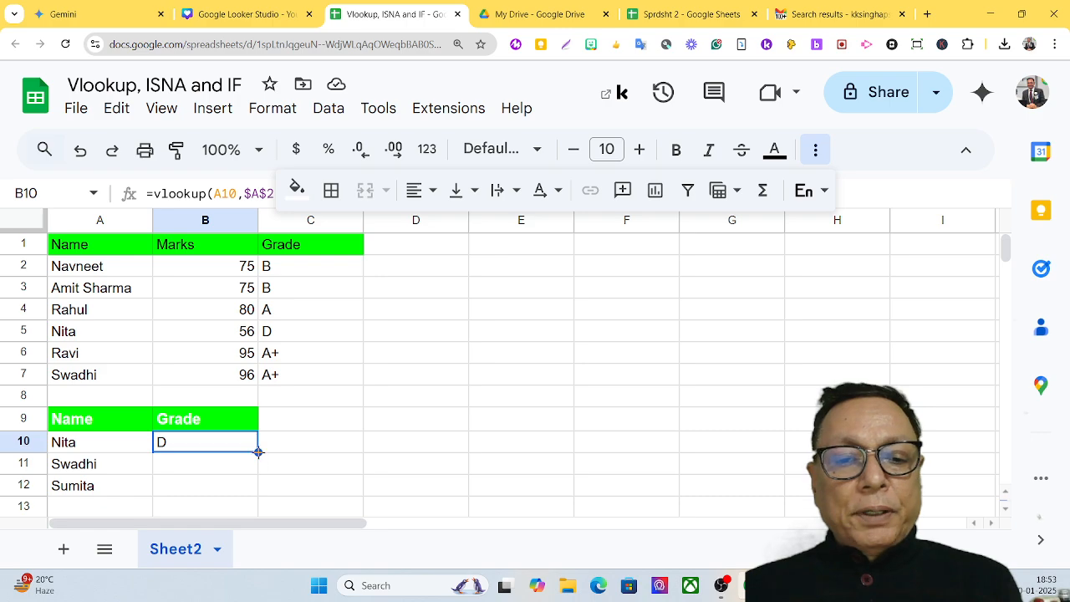
left_click_drag(258, 453, 251, 489)
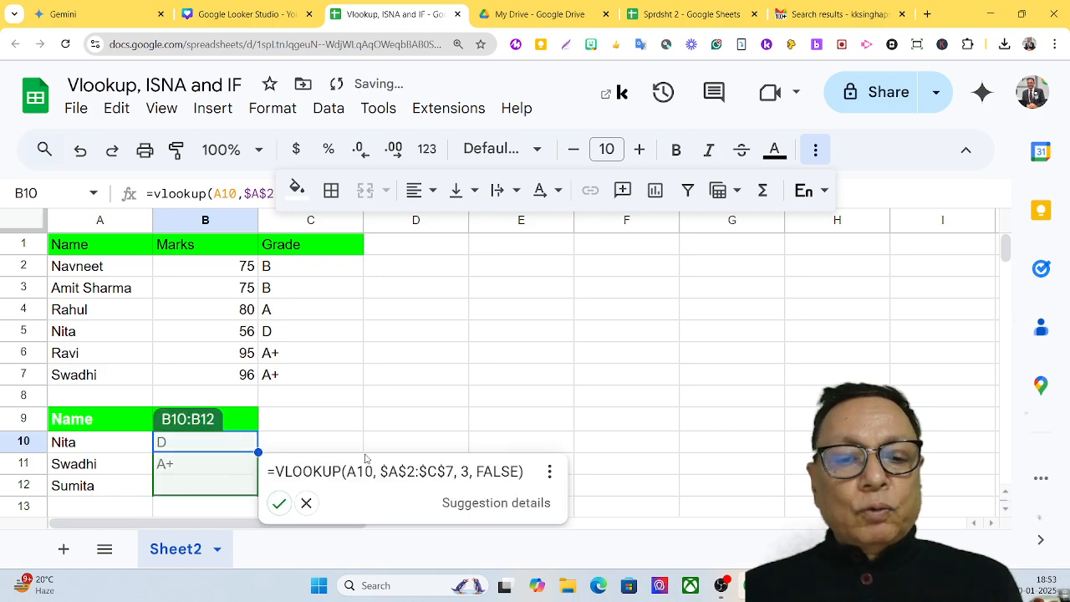
left_click(306, 502)
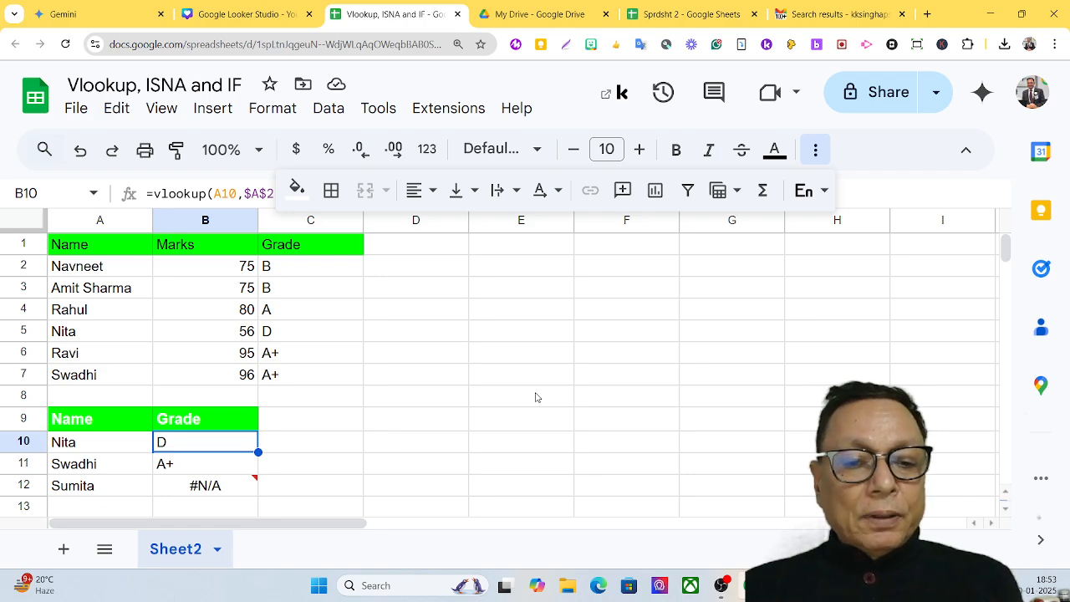
Read the note attached to the lookup result in cell B12
left_click(207, 485)
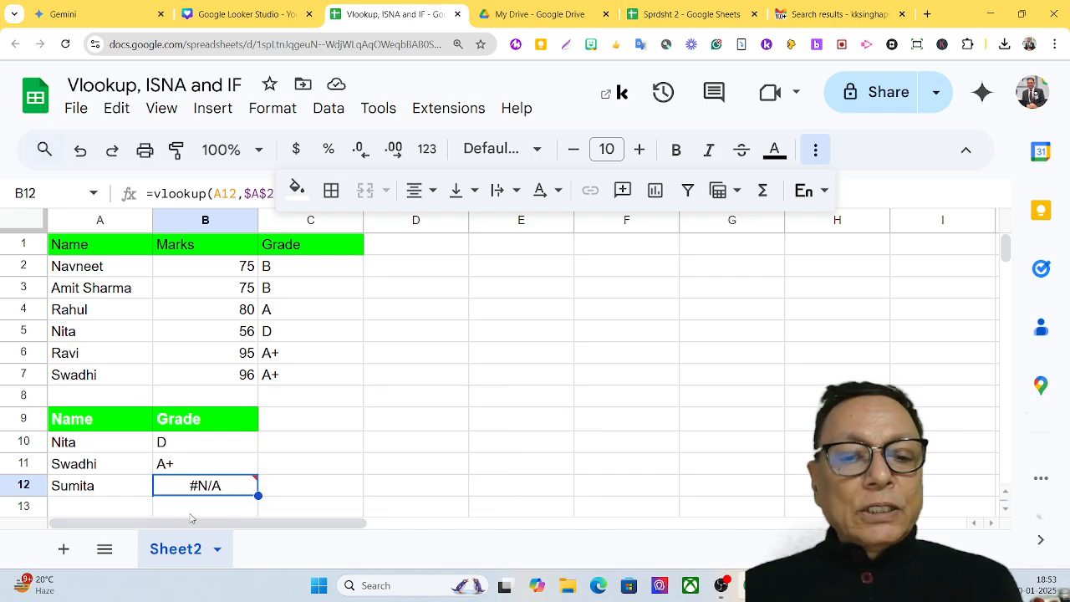
mouse_move(239, 491)
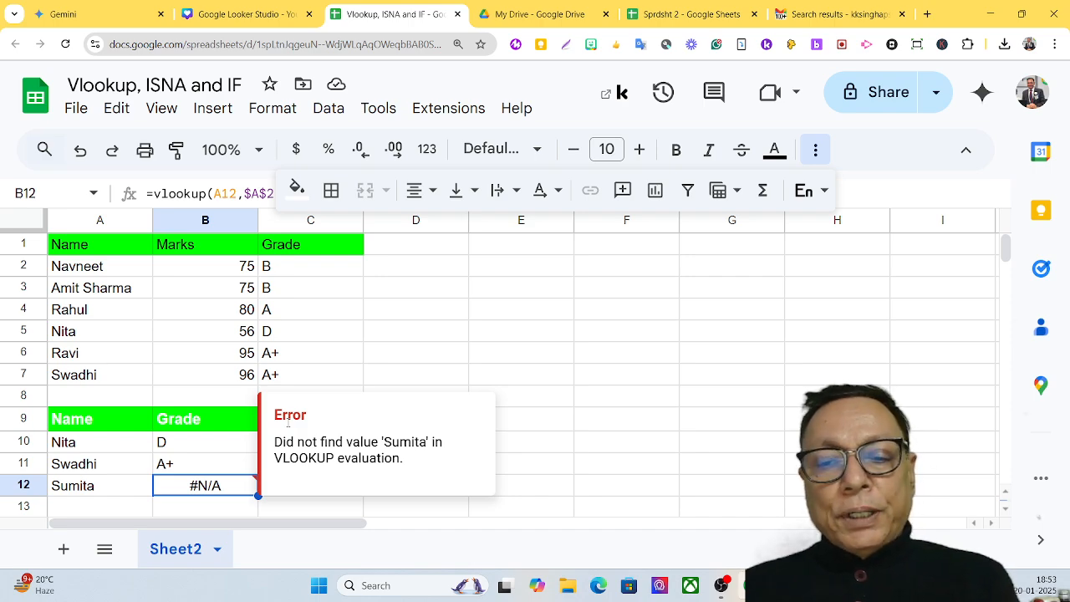
Enter the text ISNA in cell E9 and clear the cell again
left_click(540, 426)
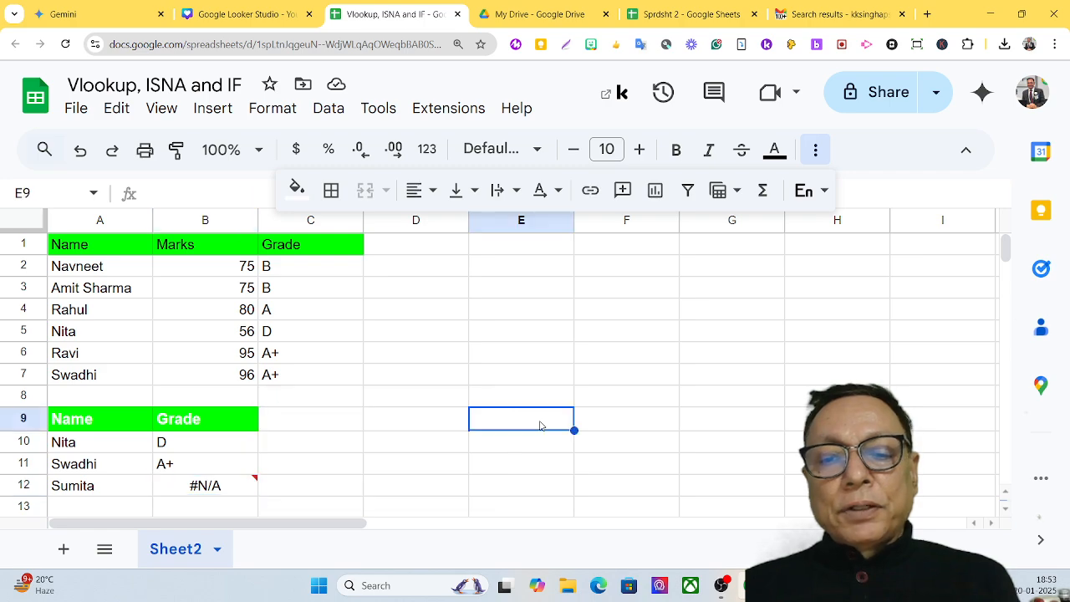
type("ISNA")
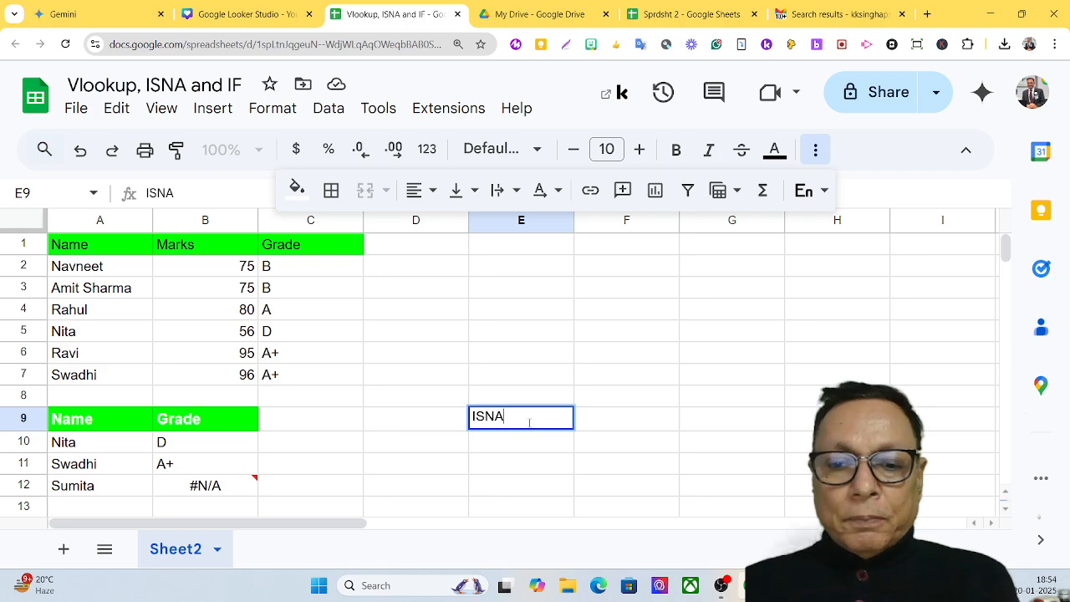
left_click(581, 422)
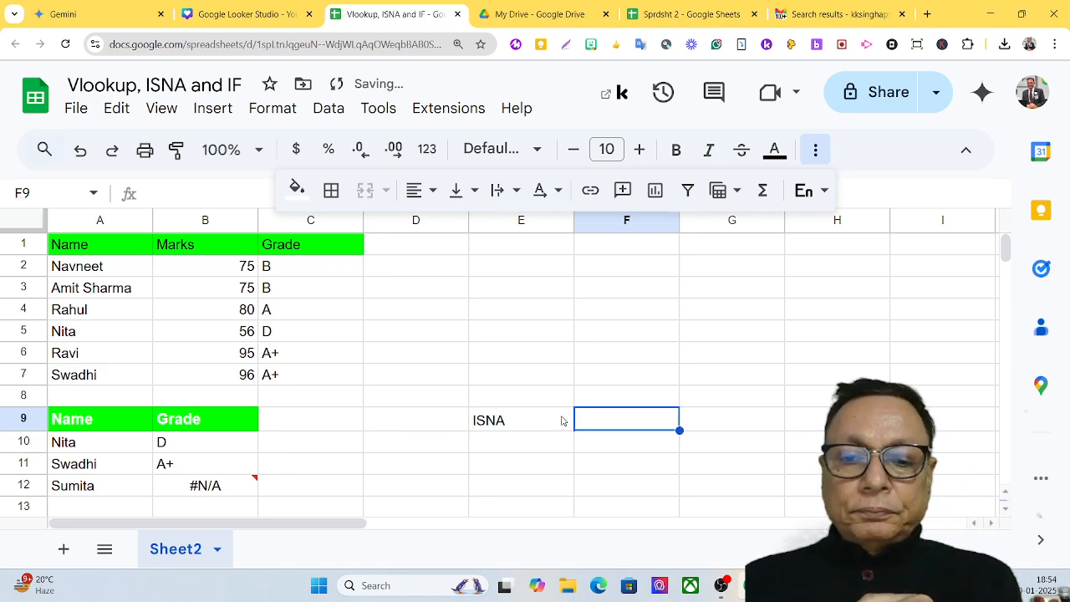
left_click(563, 418)
key("Delete")
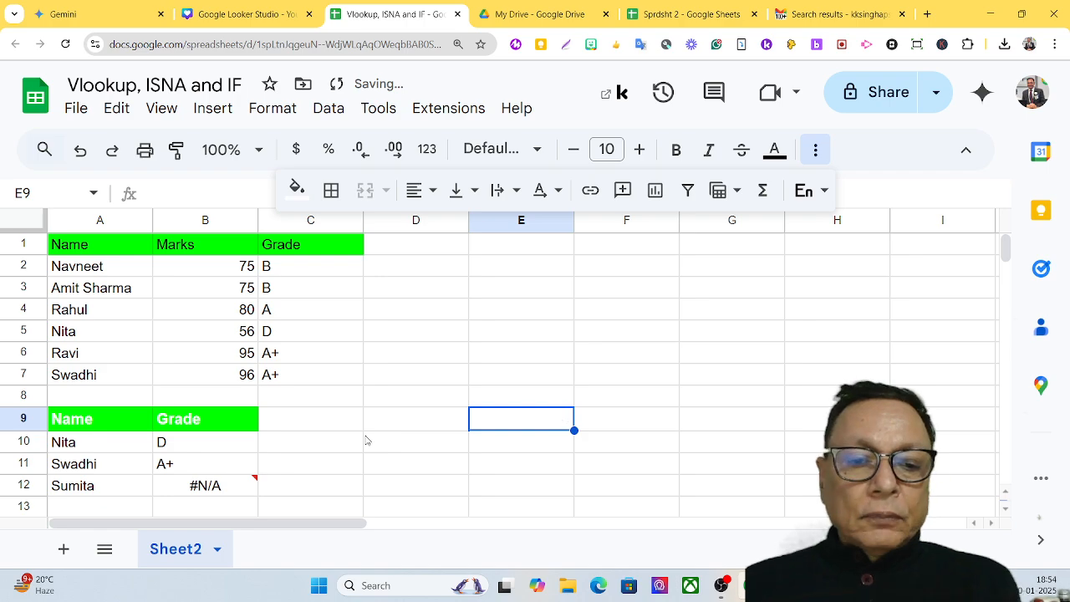
Examine the VLOOKUP formula in cell B12
left_click(240, 447)
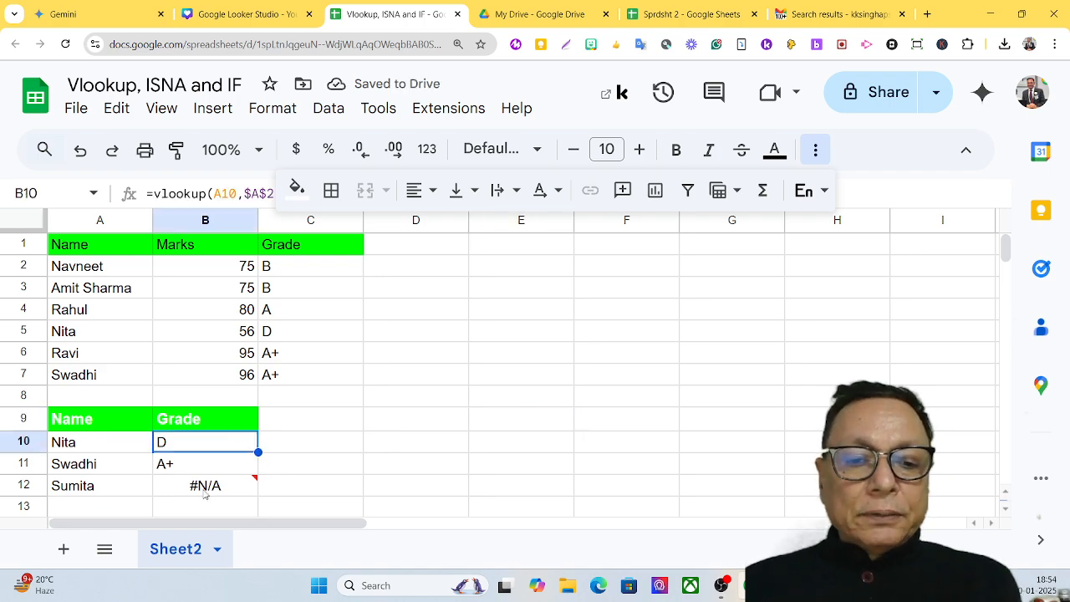
left_click(224, 489)
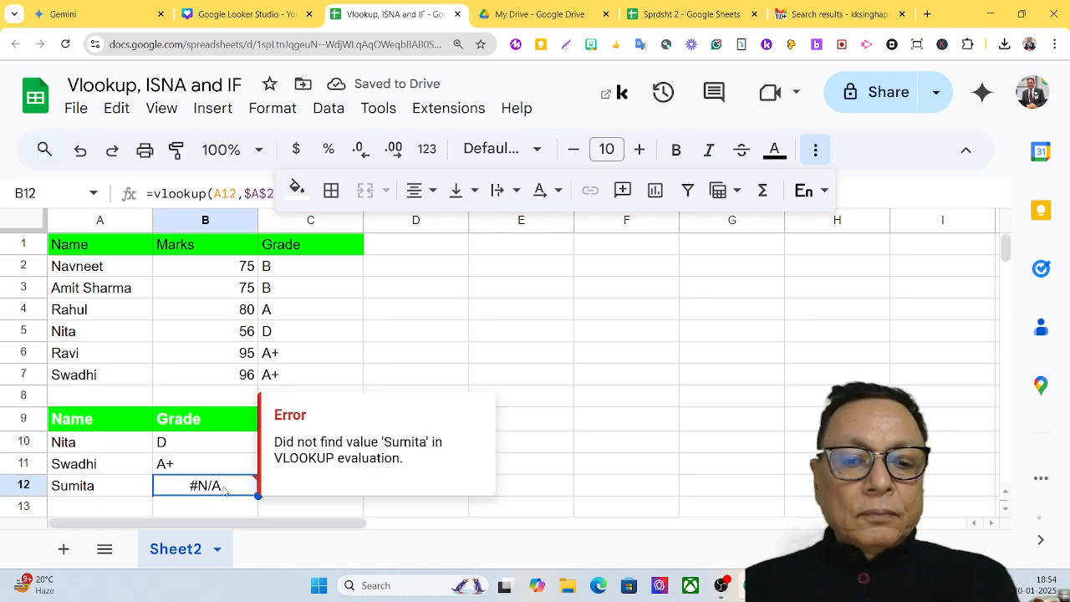
double_click(224, 489)
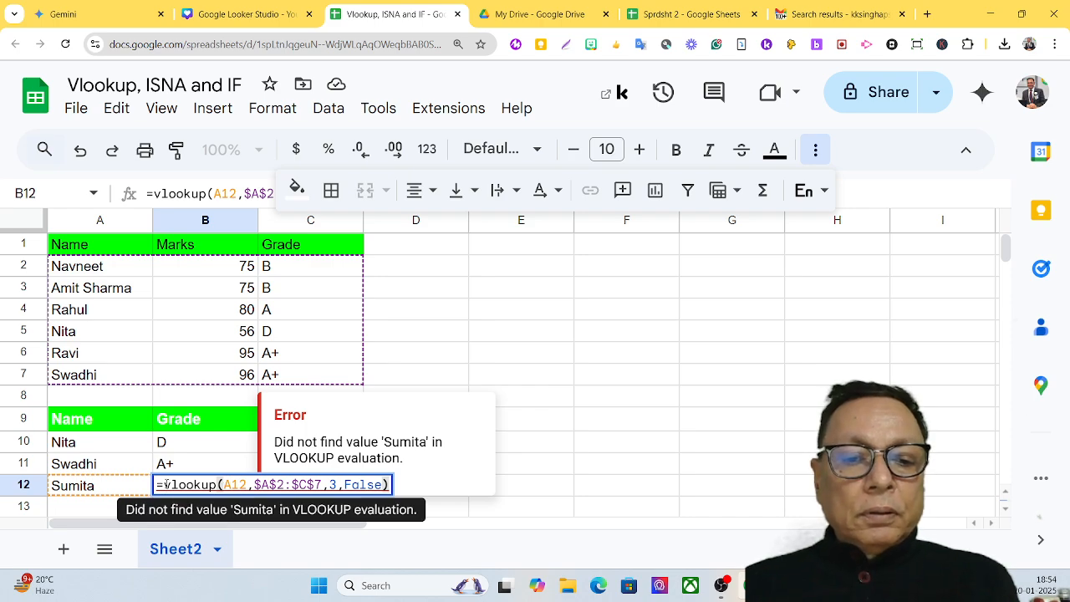
Wrap the VLOOKUP formula in cell B10 in an ISNA function, keeping the lookup arguments A10, $A$2:$C$7, 3 and False
left_click(167, 451)
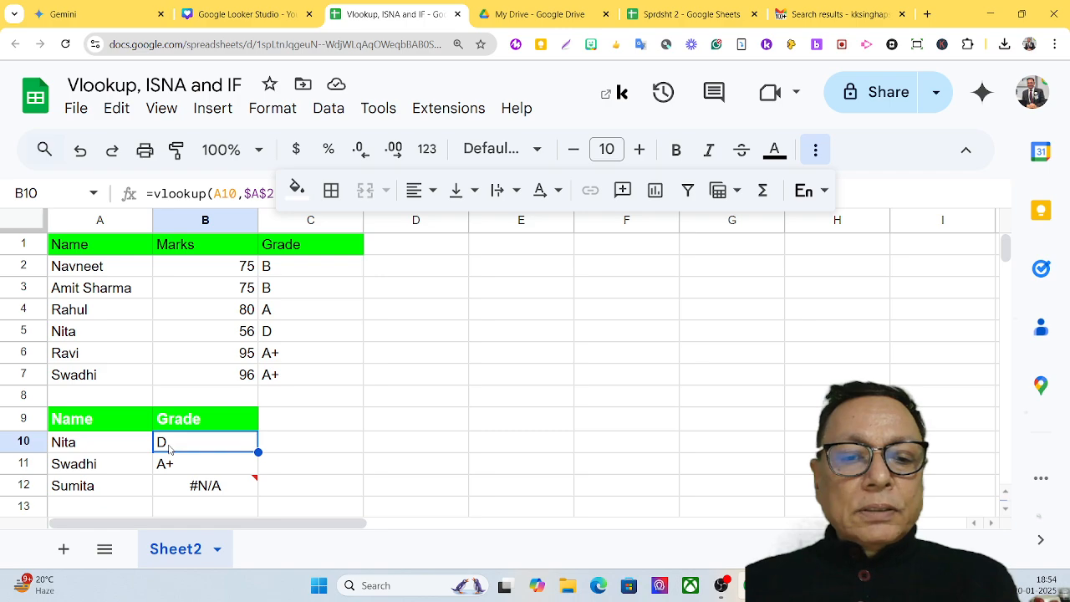
double_click(169, 449)
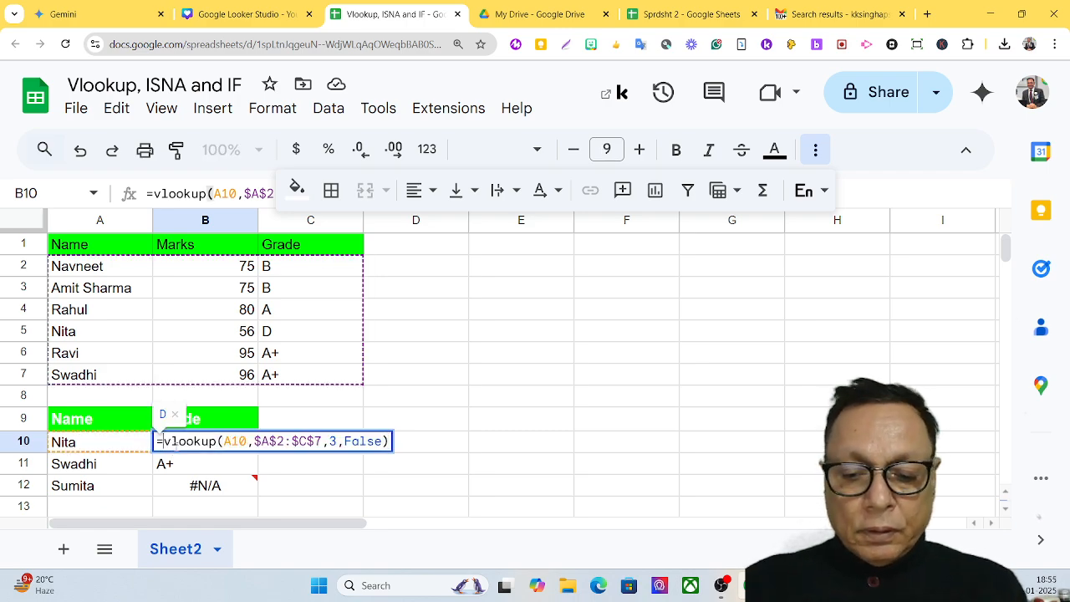
type("ISNA(")
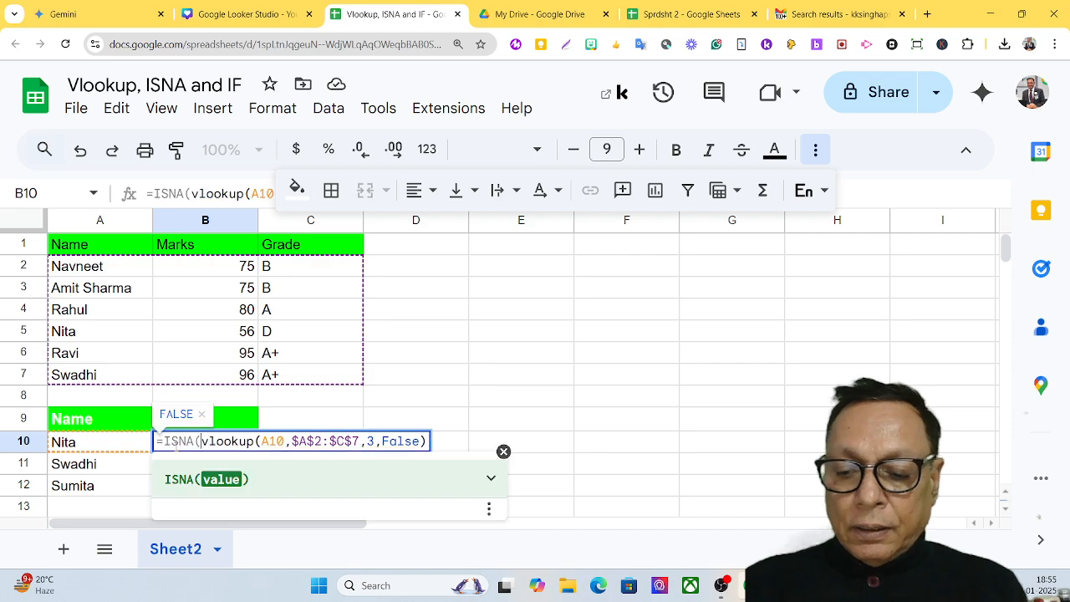
key("Right")
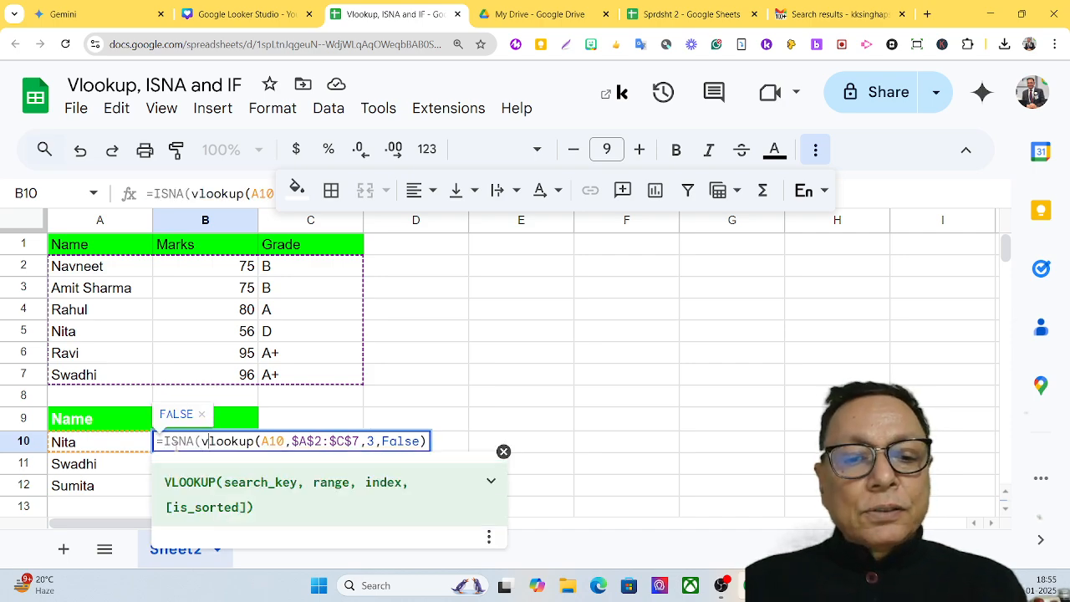
key("Right")
key("Right")
key("Right")
key("Right")
key("Right")
key("Right")
key("Right")
key("Right")
key("Right")
key("Right")
key("Right")
key("Right")
key("Right")
key("Right")
key("Right")
key("Right")
key("Right")
key("Right")
key("Right")
key("Right")
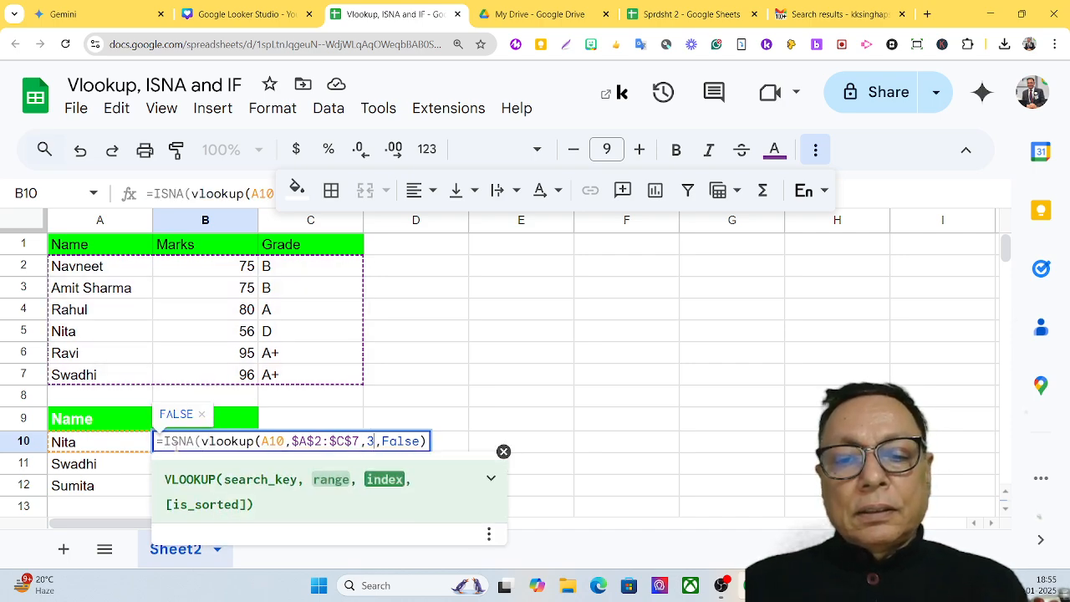
key("Right")
key("Right")
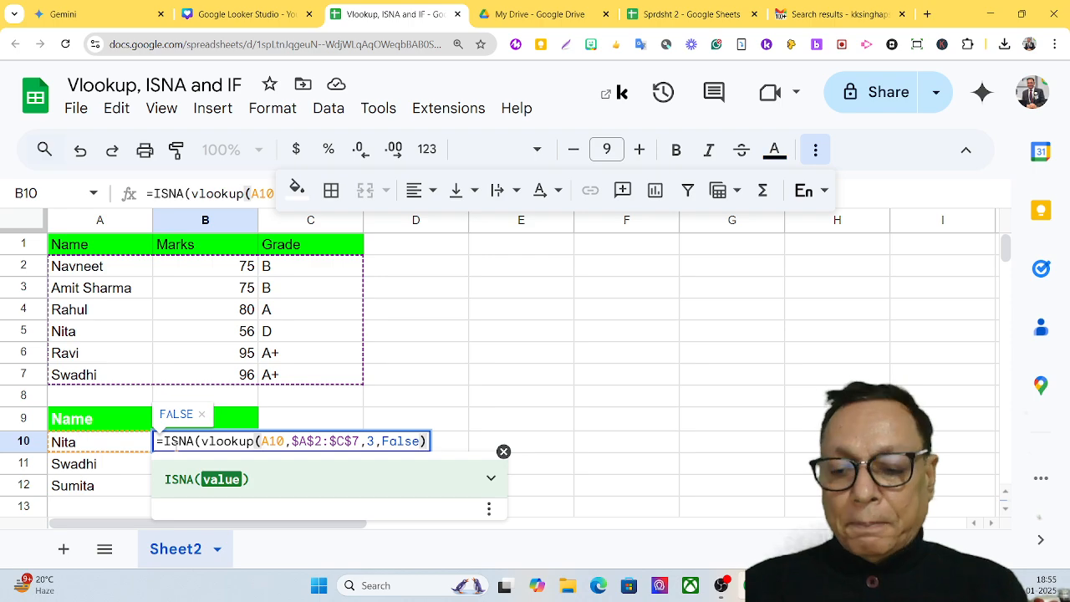
type(")")
key("Return")
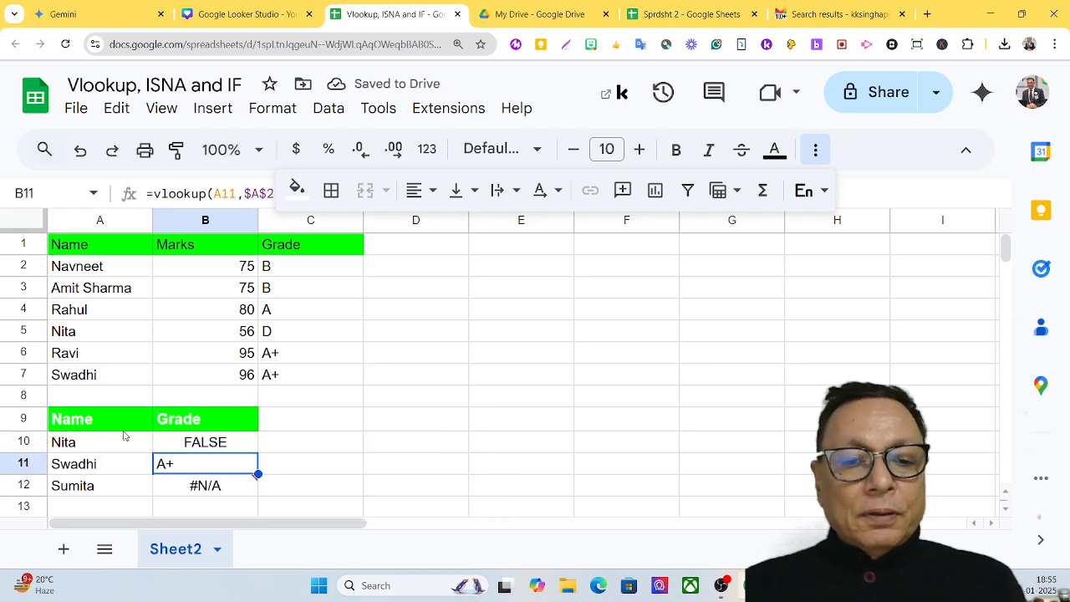
Fill the ISNA formula from cell B10 down through B12
left_click(224, 449)
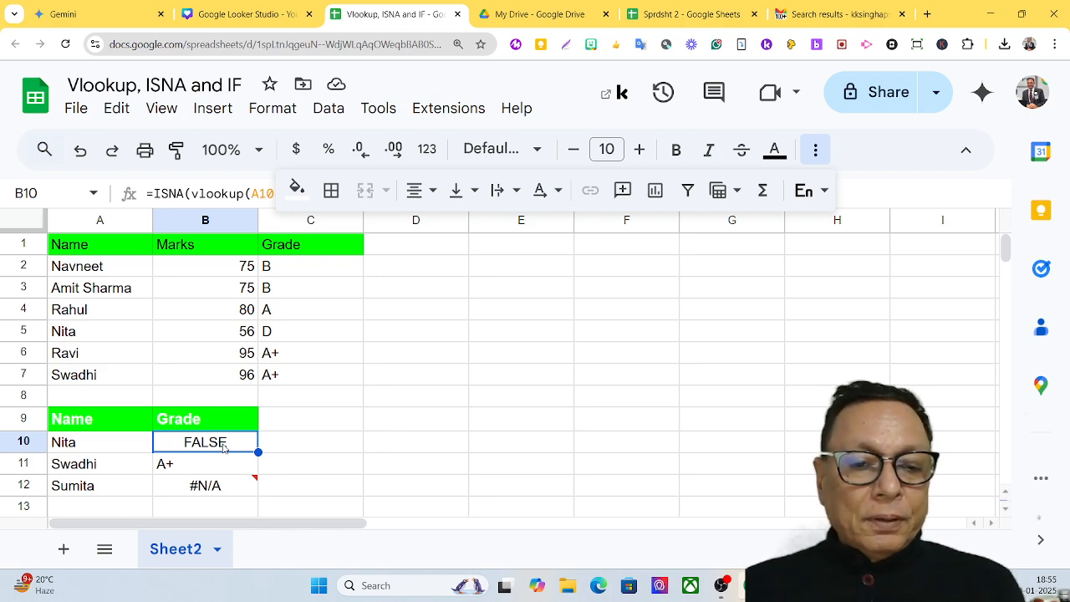
key("ctrl+c")
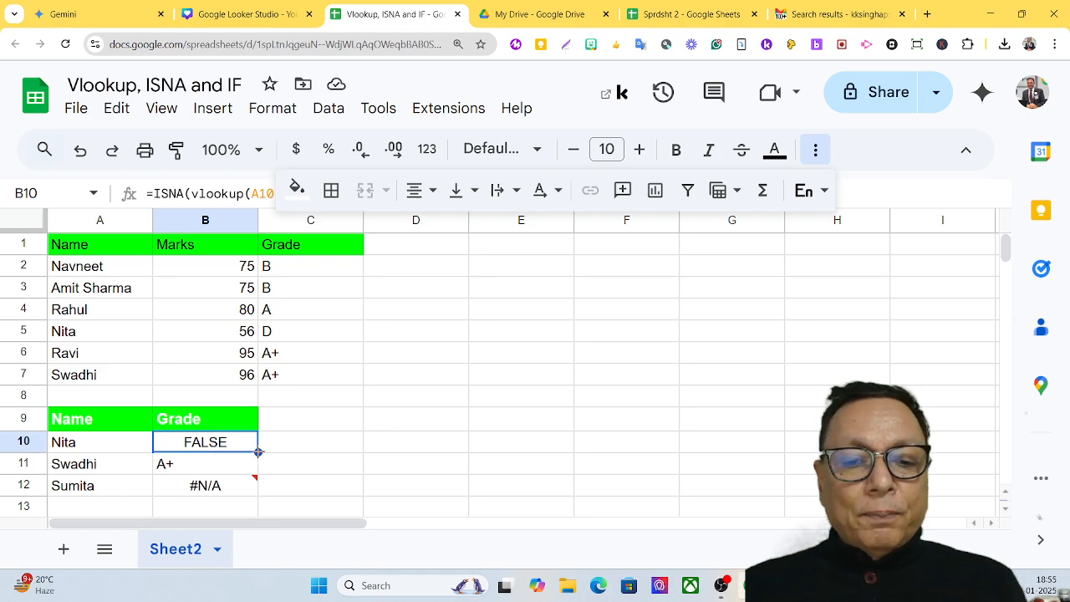
left_click_drag(259, 451, 264, 490)
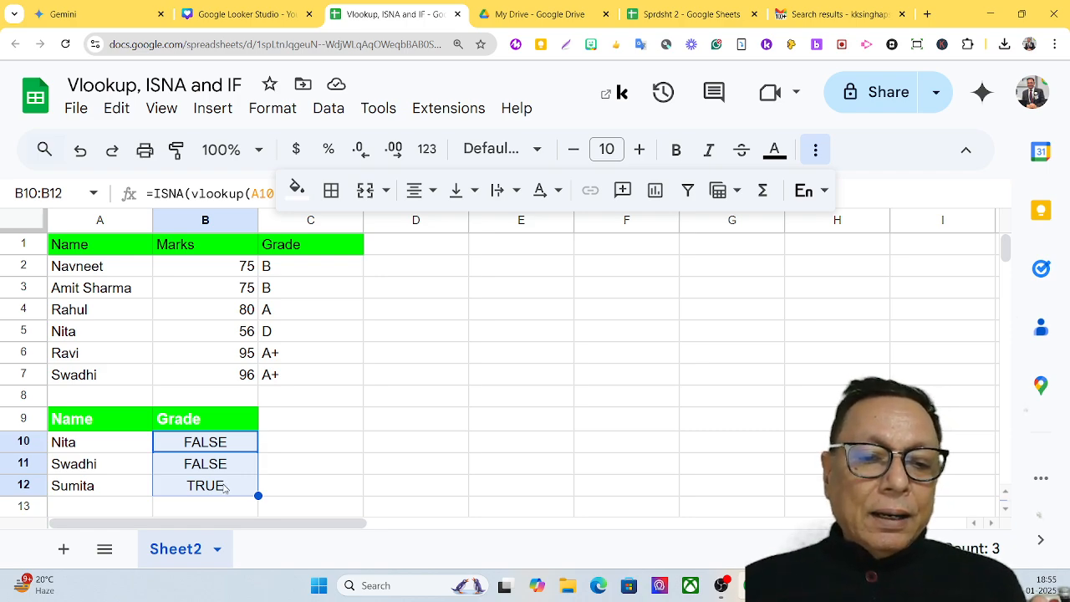
Insert an opening IF( before ISNA in the B10 formula so that ISNA becomes the logical expression
double_click(192, 448)
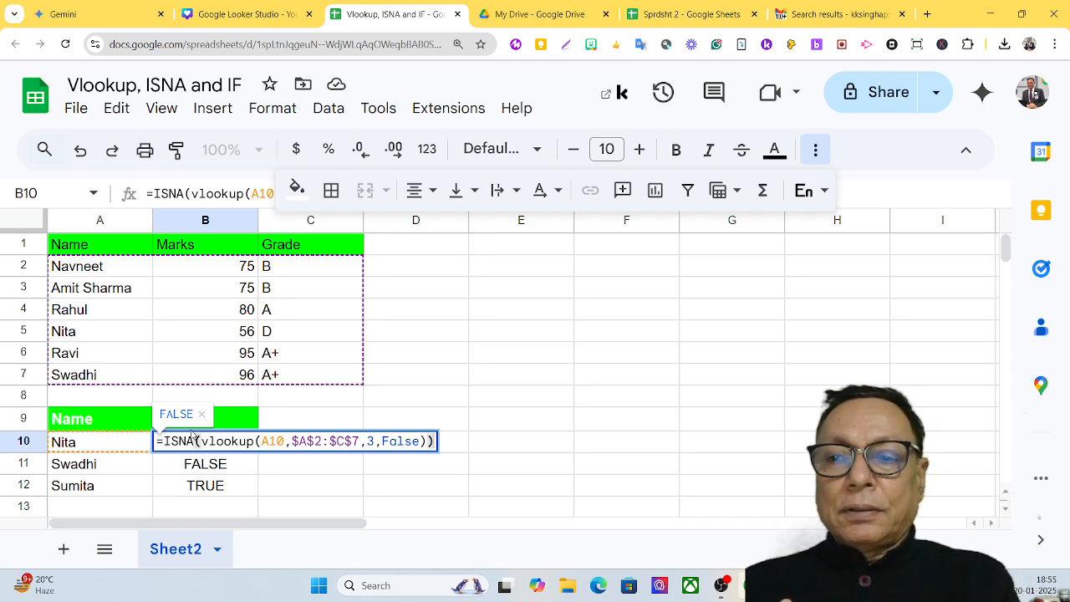
left_click(823, 151)
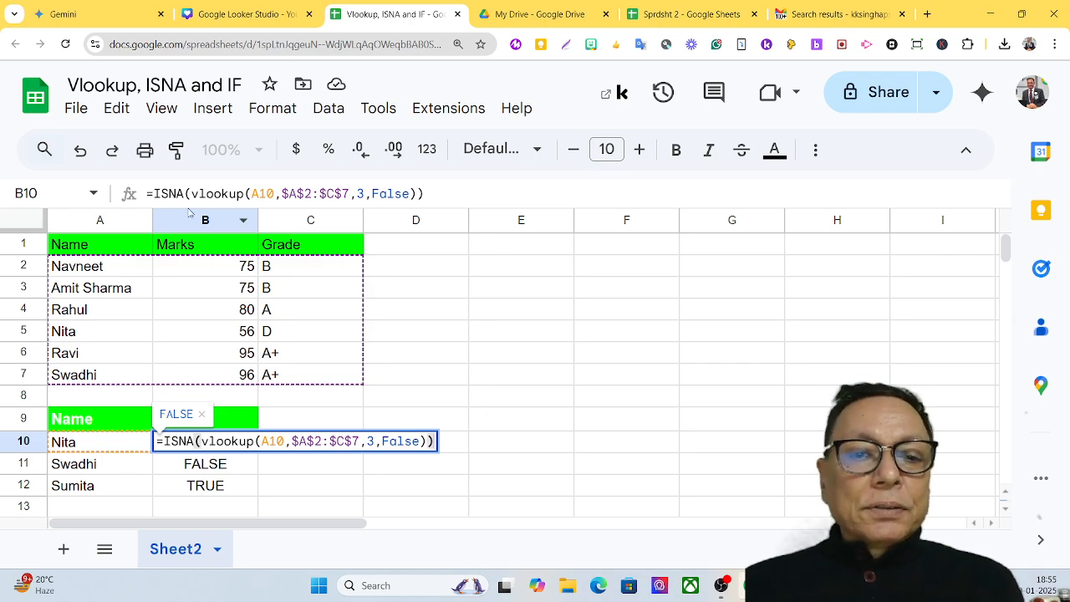
left_click(155, 193)
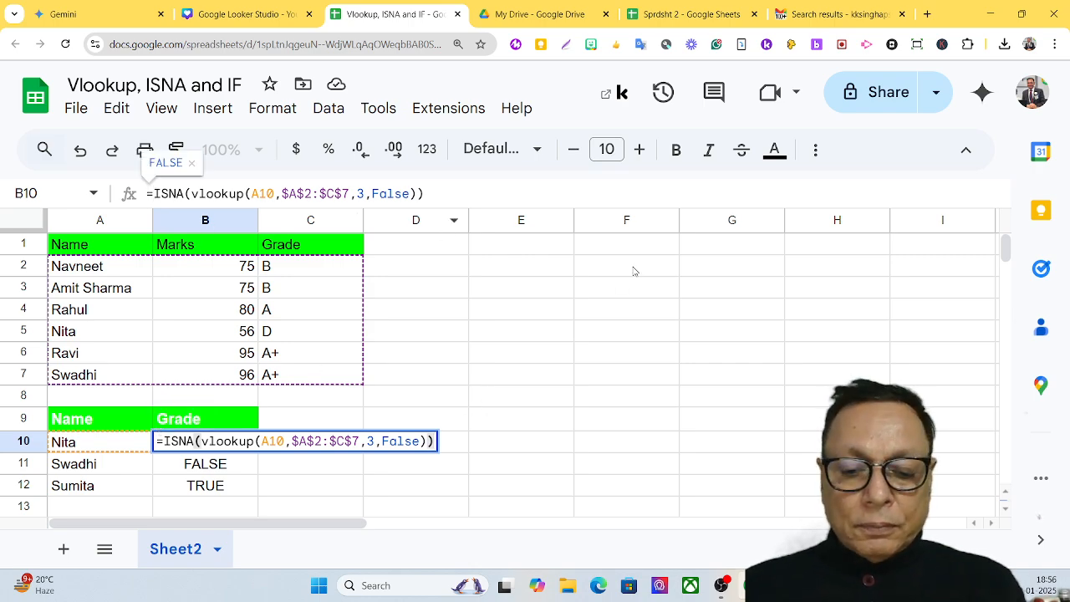
type("IF")
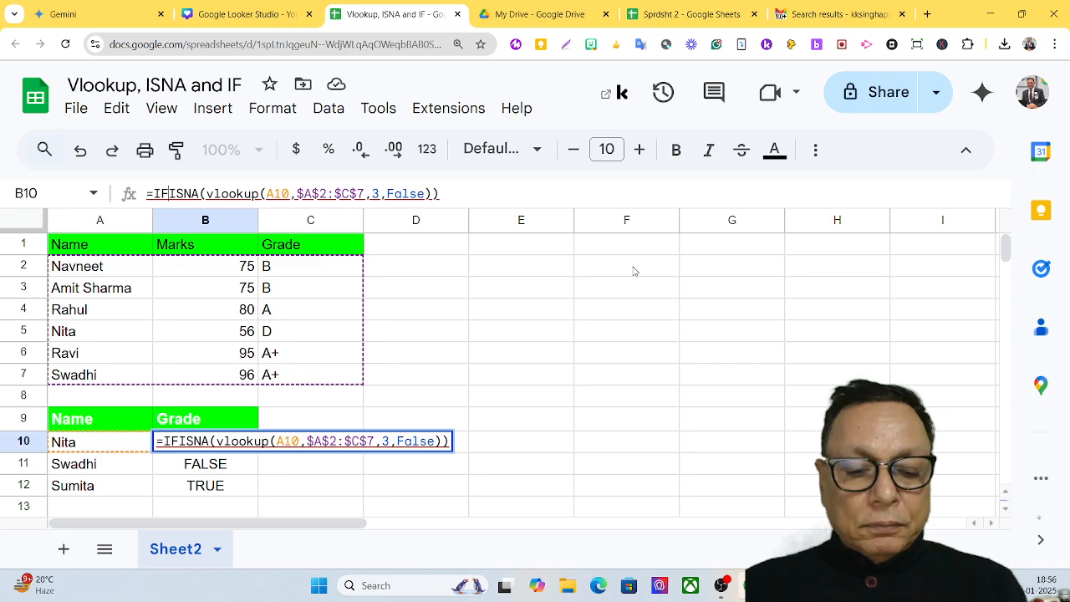
type("(")
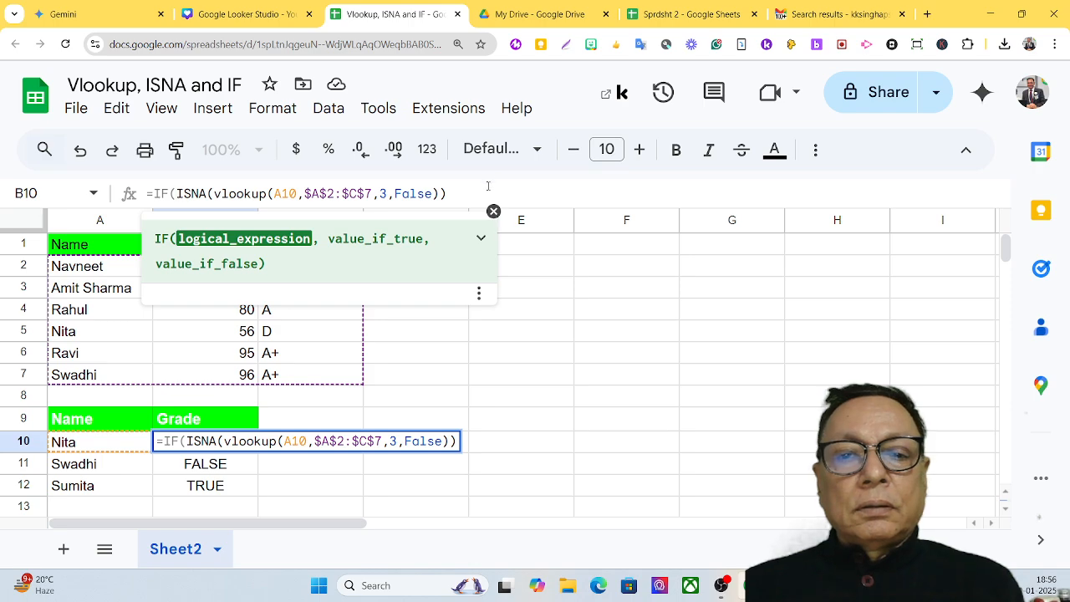
Add "STUDENT IS NOT FOUND" as the value-if-true argument after the ISNA test in the B10 formula
left_click(460, 194)
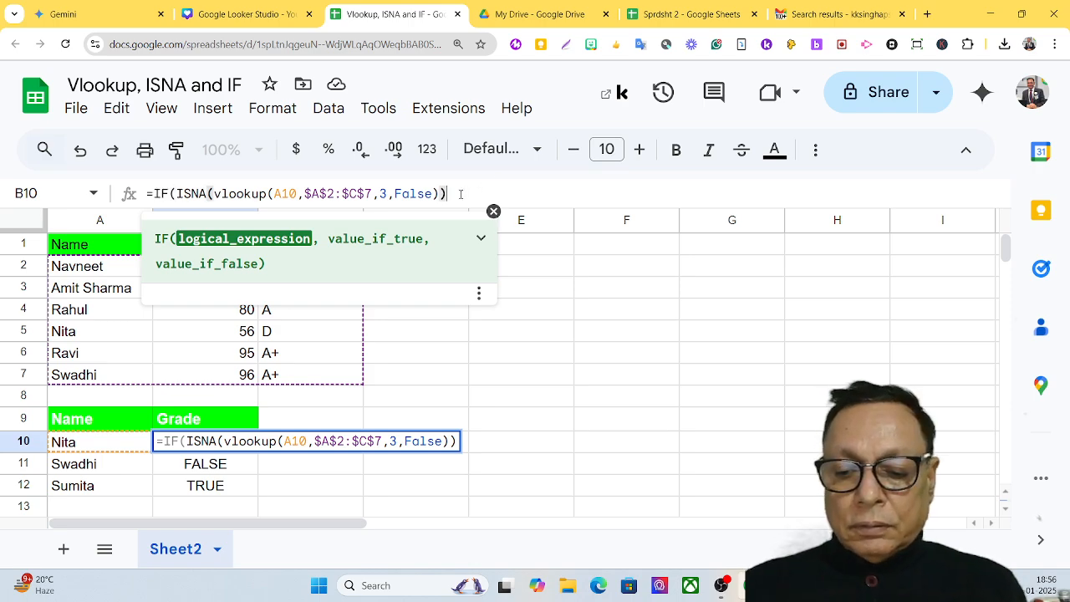
type(",")
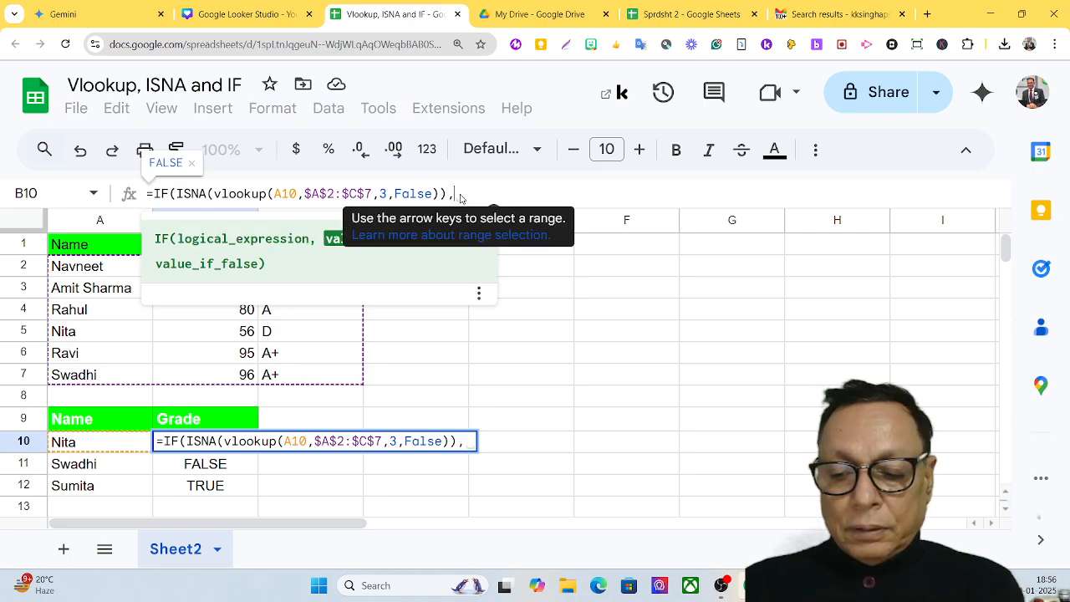
type("\"")
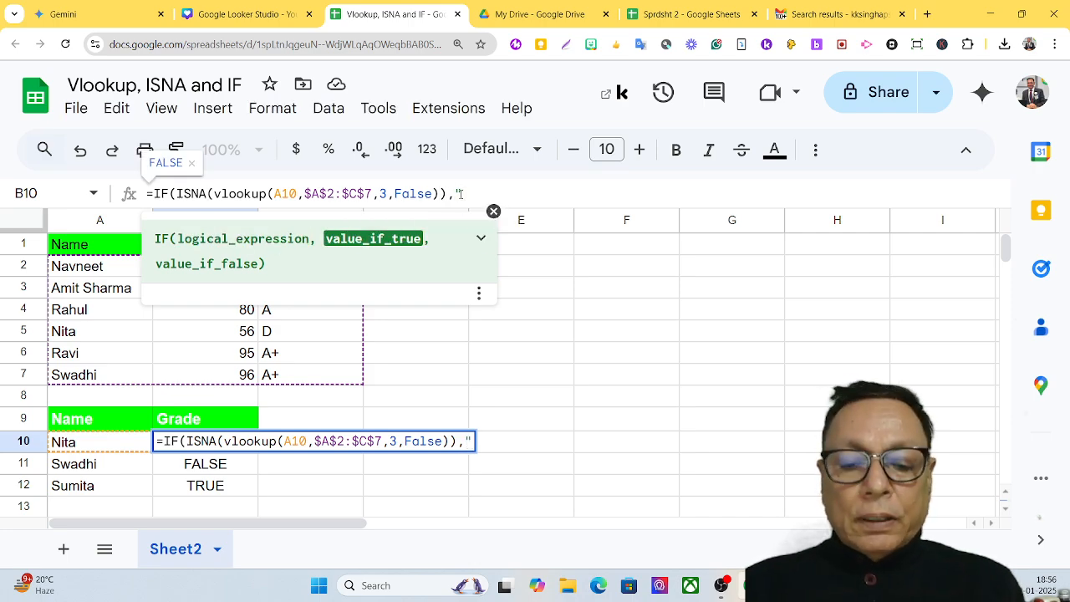
type("sTUDENT=")
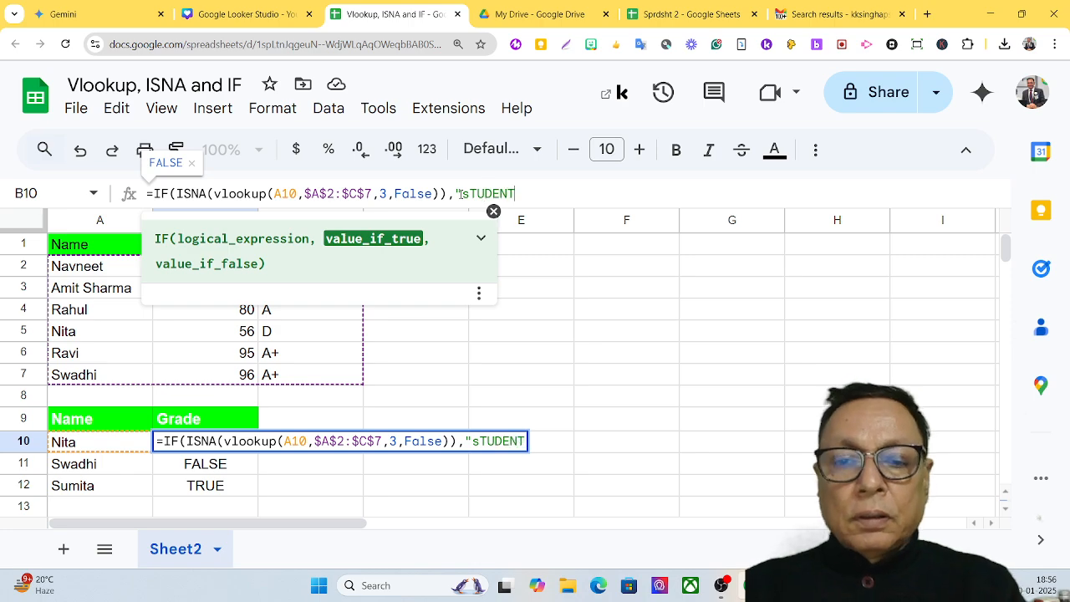
key("BackSpace")
key("BackSpace")
key("BackSpace")
key("BackSpace")
key("BackSpace")
key("BackSpace")
key("BackSpace")
key("BackSpace")
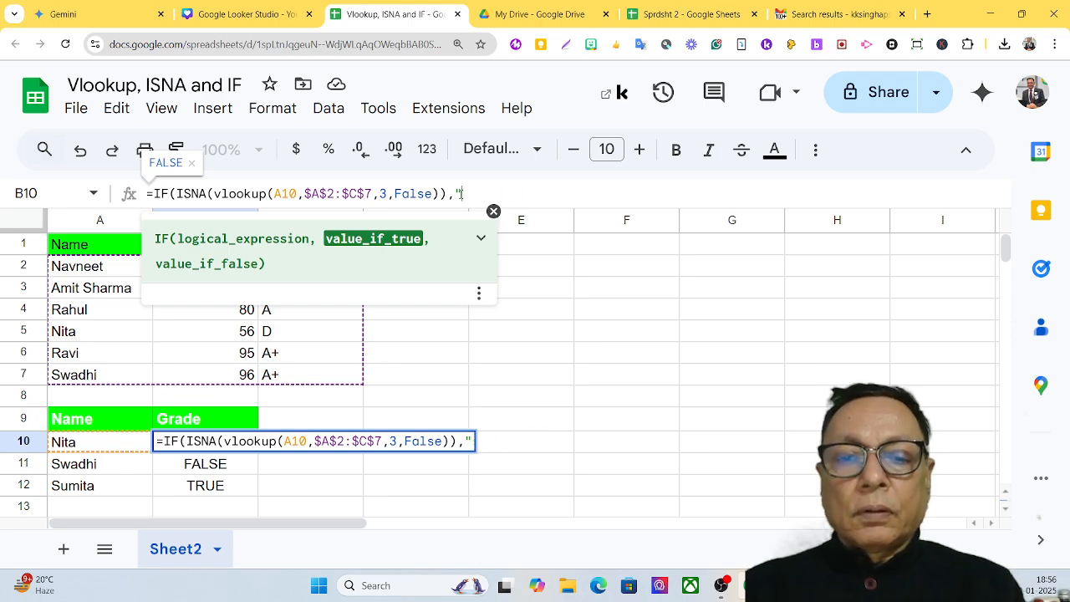
type("STUDENT")
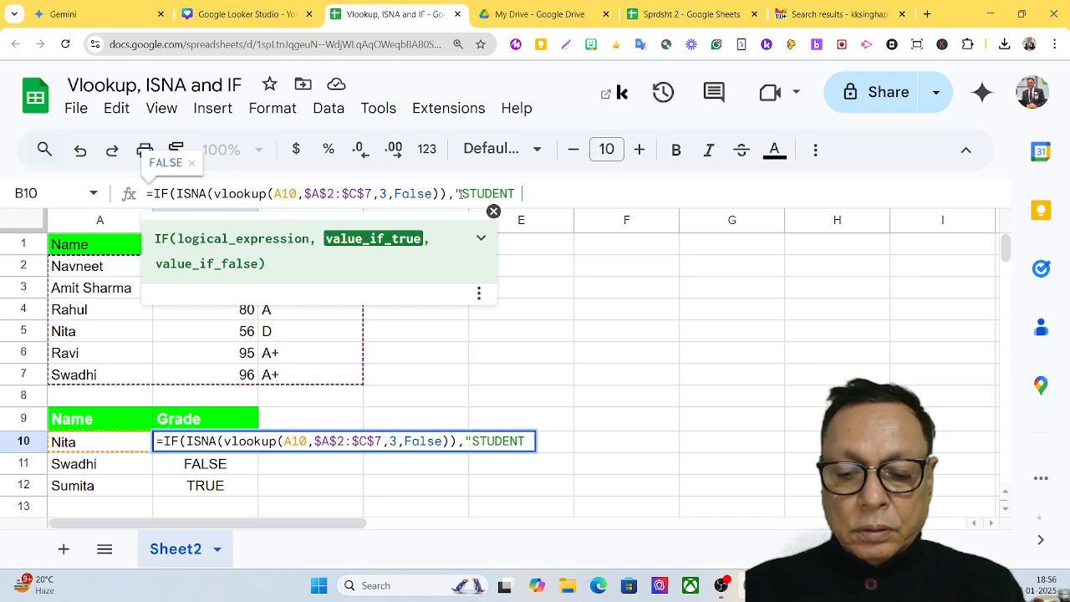
type(" IS NOT FOUND")
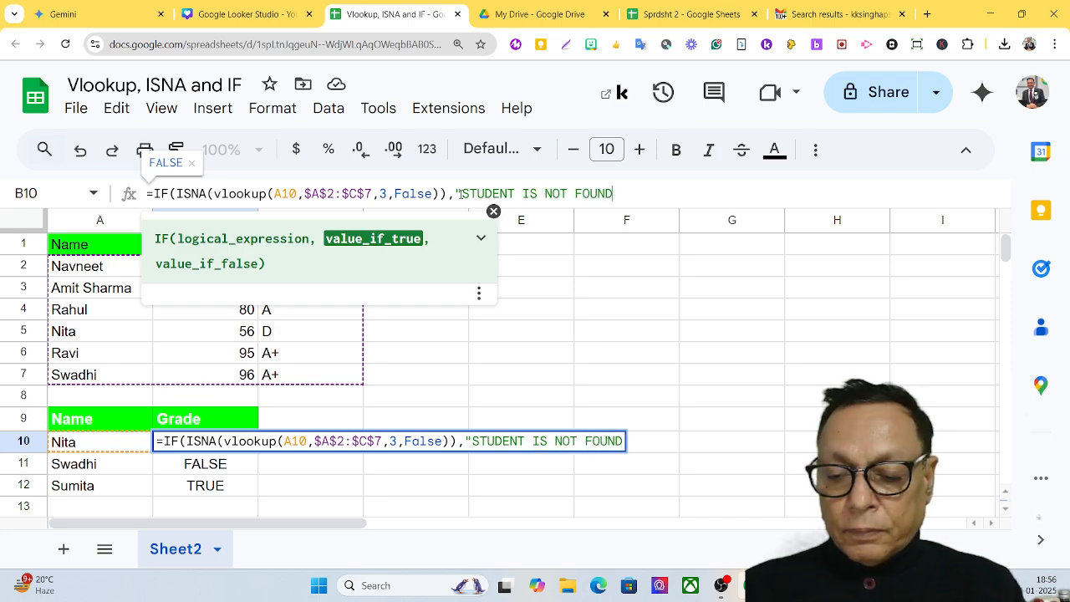
type("\",")
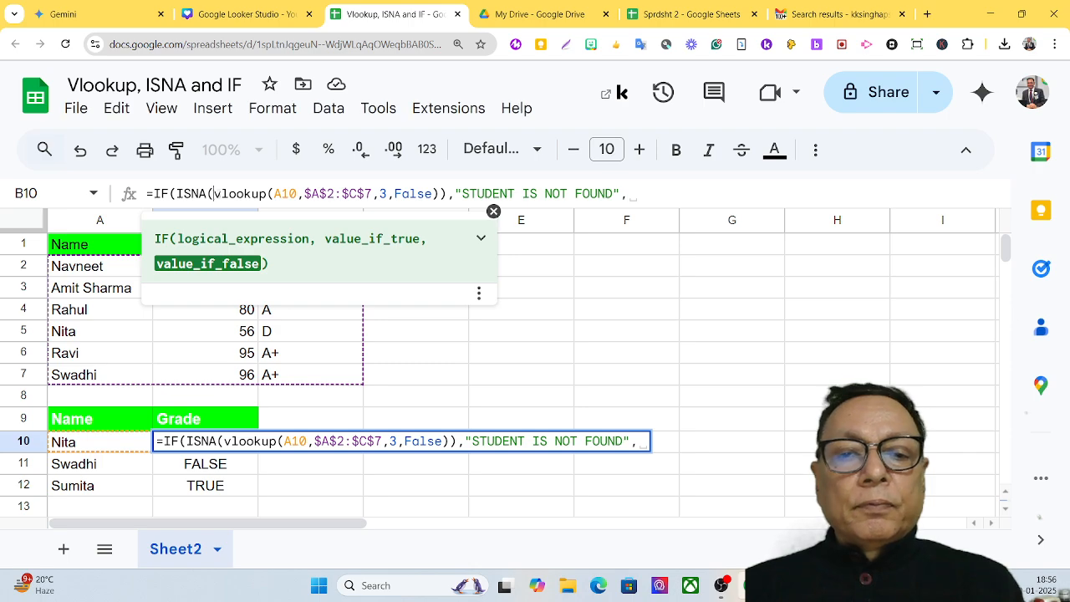
Copy vlookup(A10,$A$2:$C$7,3,False) into the value-if-false argument of the B10 formula, close the IF and enter it
left_click_drag(213, 193, 441, 193)
key("ctrl+c")
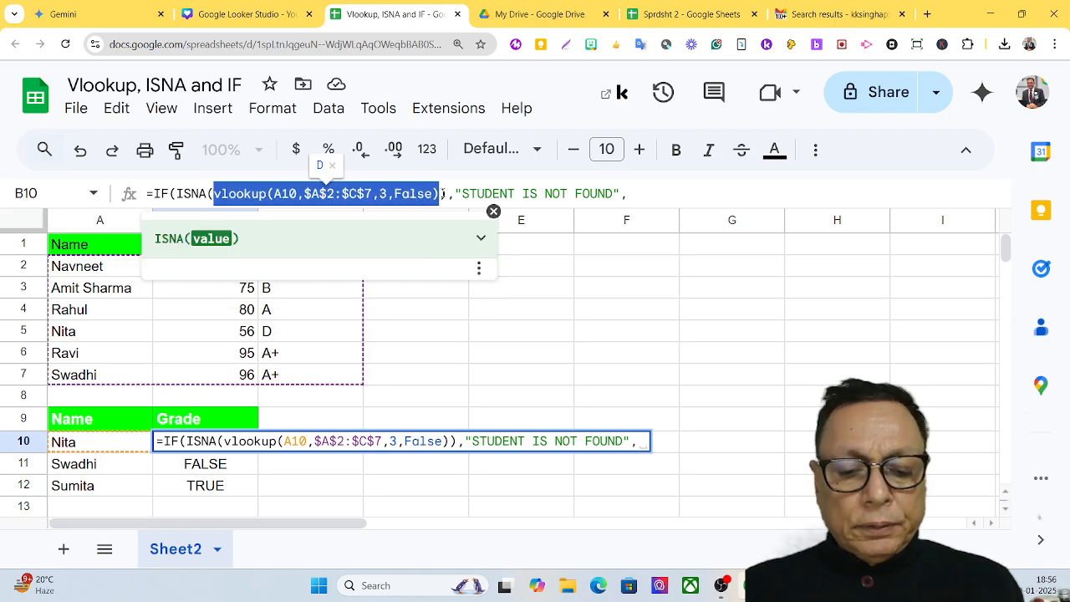
left_click(643, 199)
key("ctrl+v")
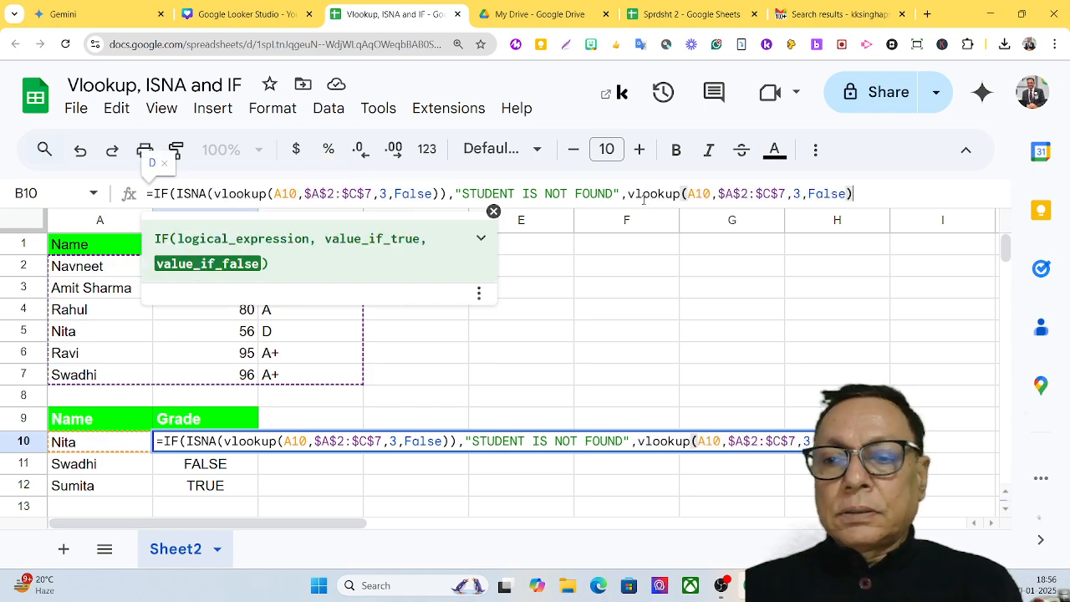
type(")")
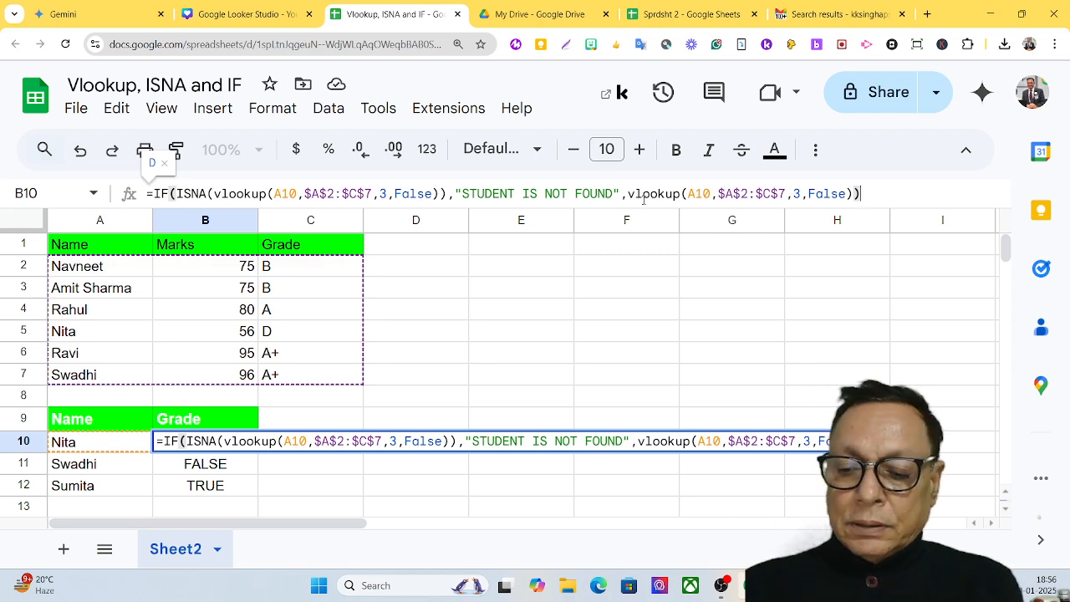
key("Return")
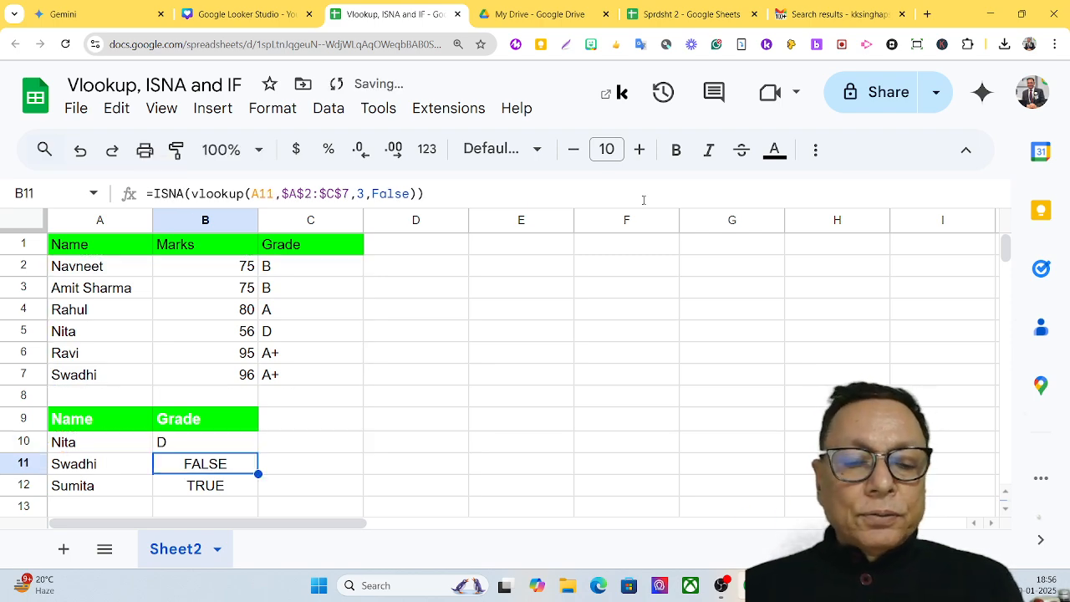
Fill the combined IF, ISNA and VLOOKUP formula from cell B10 down through B12
left_click(191, 445)
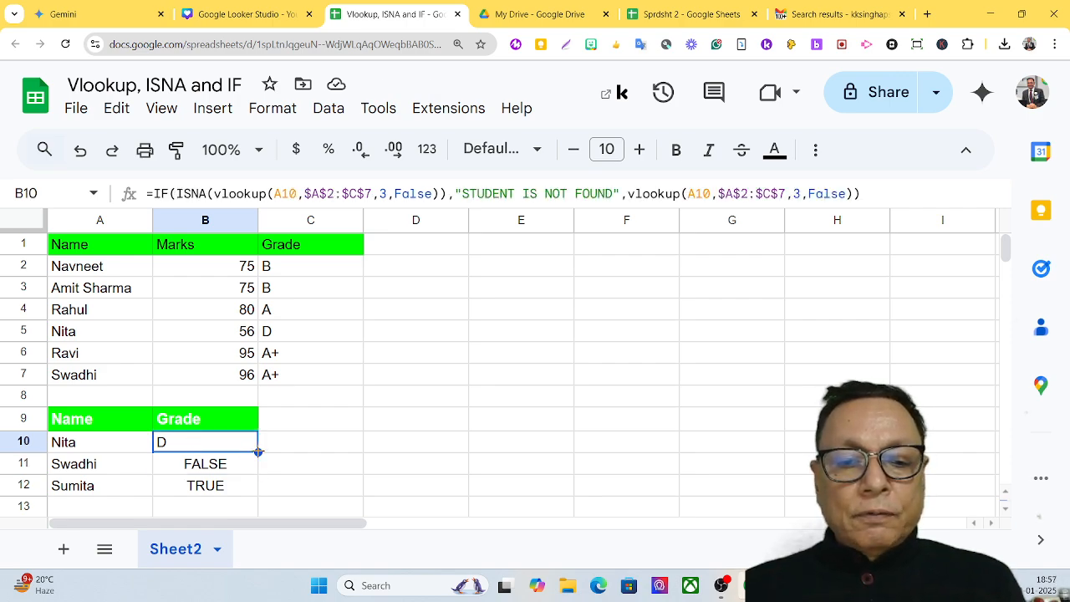
left_click_drag(258, 451, 255, 494)
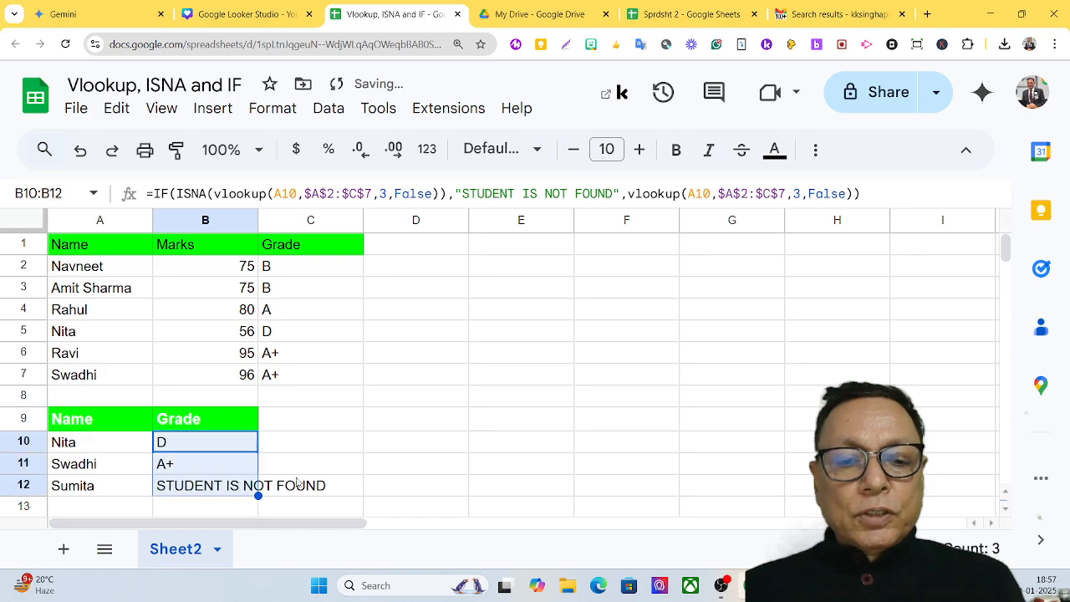